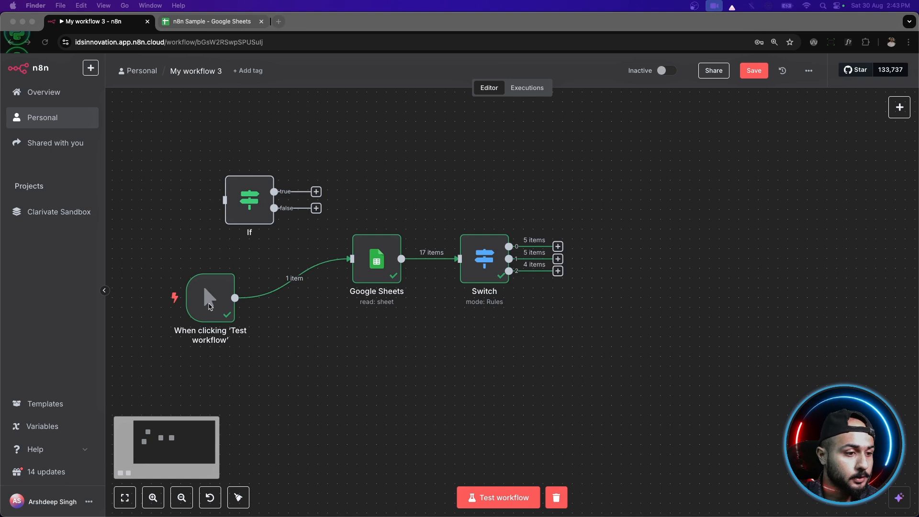
# Move the manual trigger node and the Google Sheets node closer together on the canvas.
pyautogui.click(203, 285)
pyautogui.moveTo(195, 309); pyautogui.dragTo(214, 299)
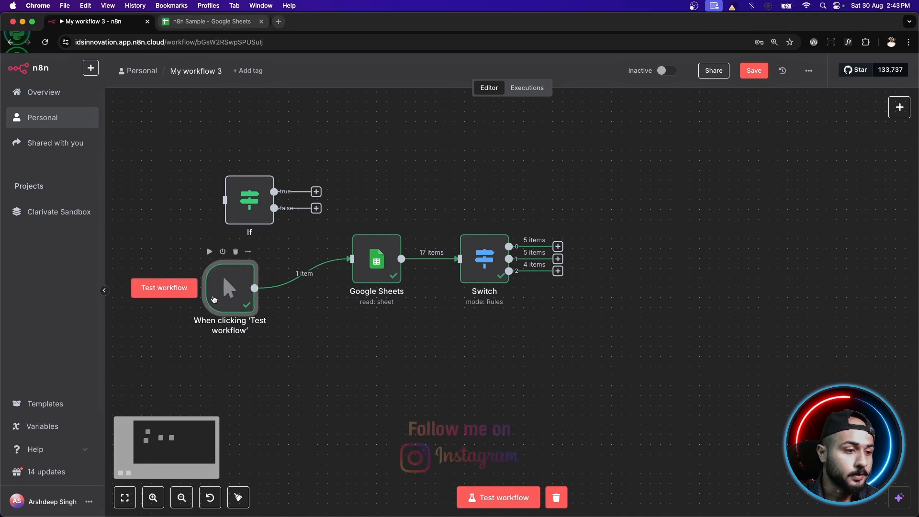
pyautogui.moveTo(378, 264); pyautogui.dragTo(368, 264)
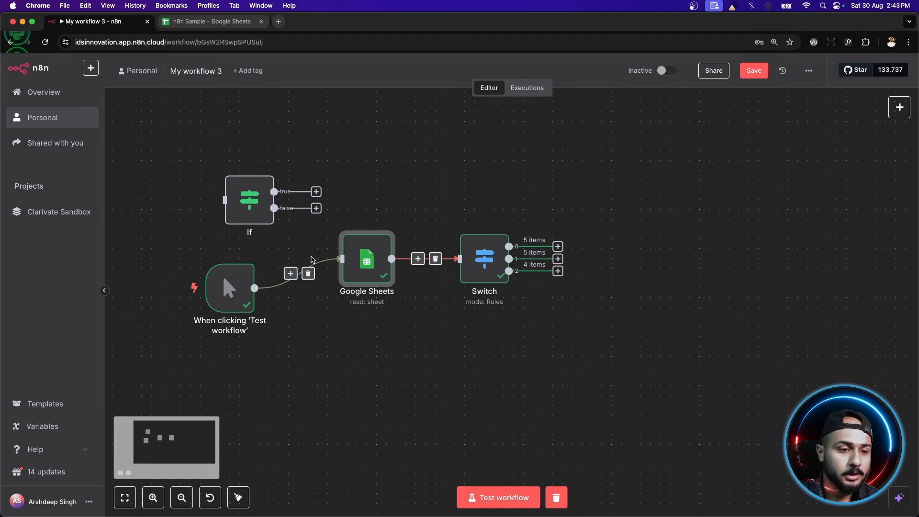
# Examine the Google Sheets node's settings and output and compare them with the rows of the n8n Sample spreadsheet.
pyautogui.doubleClick(362, 257)
pyautogui.hotkey('ctrl', 'Tab')
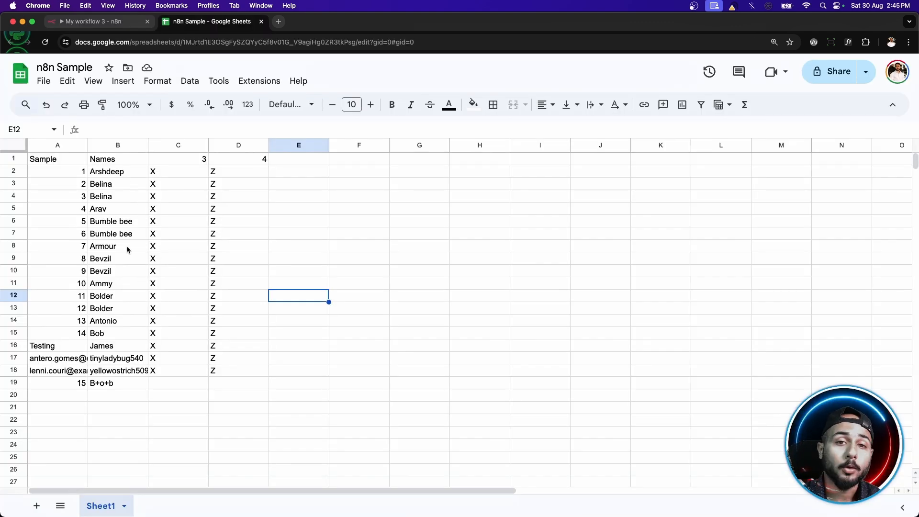
pyautogui.click(91, 21)
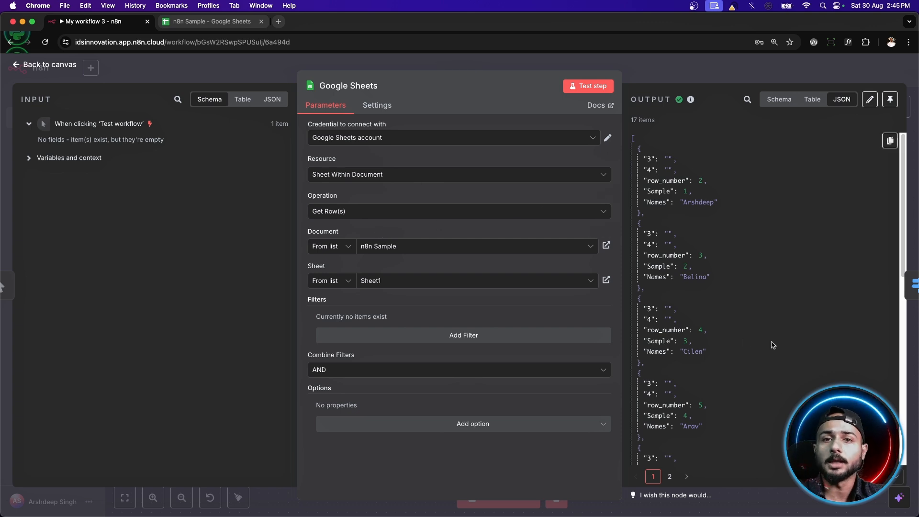
pyautogui.click(74, 82)
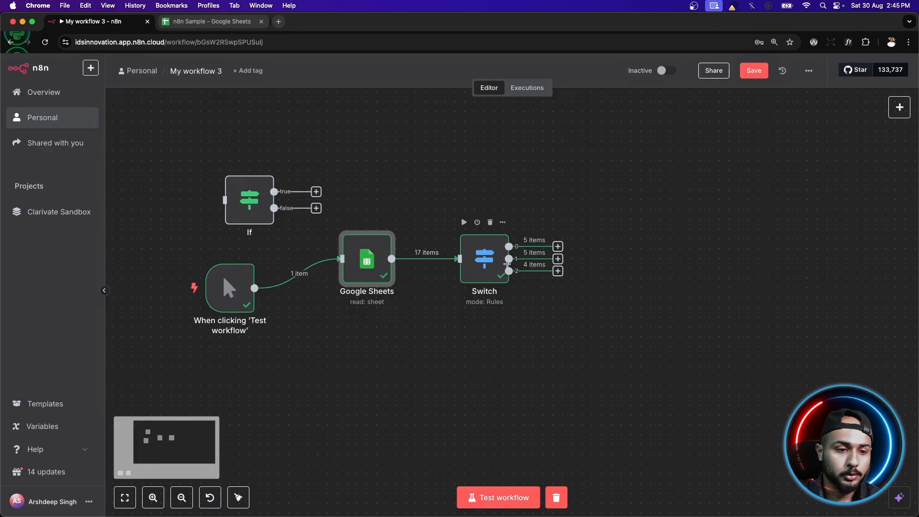
# Delete the unconnected If node from the workflow.
pyautogui.moveTo(209, 169); pyautogui.dragTo(314, 240)
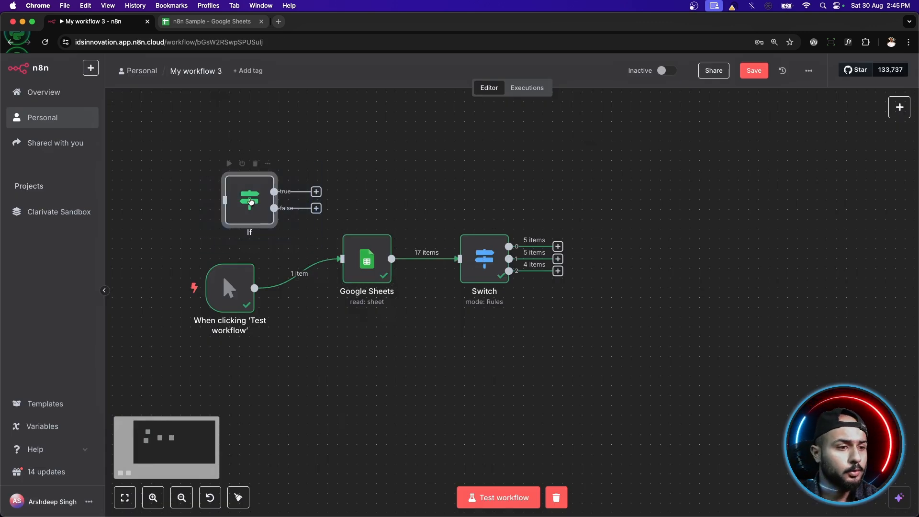
pyautogui.click(255, 160)
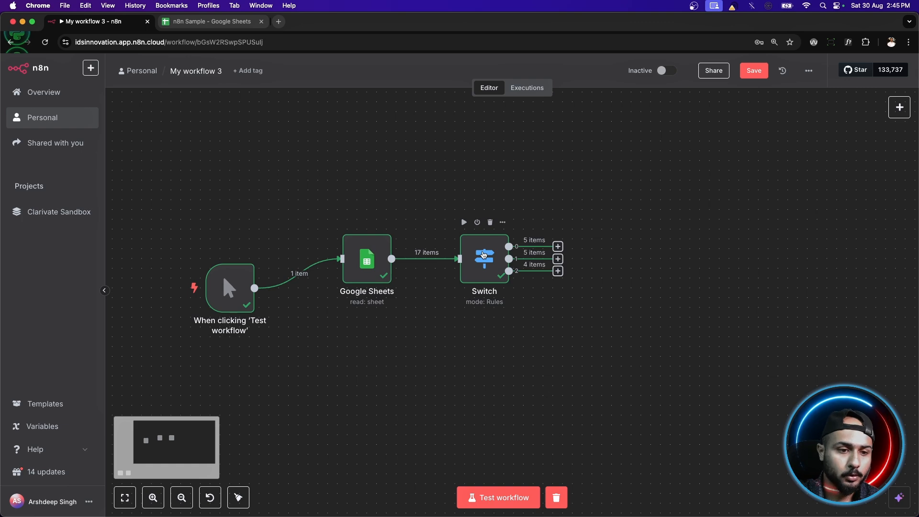
# Review the Switch node's routing rules on the Names field and compare them with the Names column in the n8n Sample spreadsheet.
pyautogui.doubleClick(484, 255)
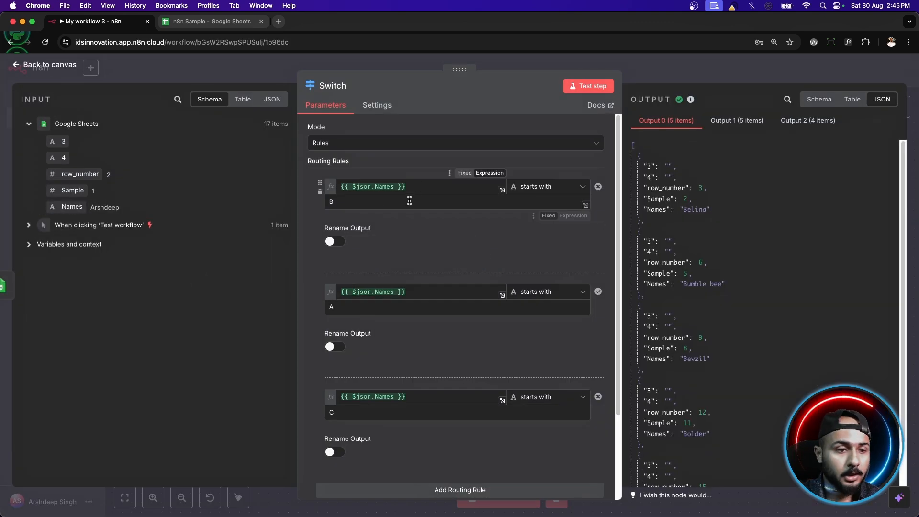
pyautogui.scroll(-3, 413, 244)
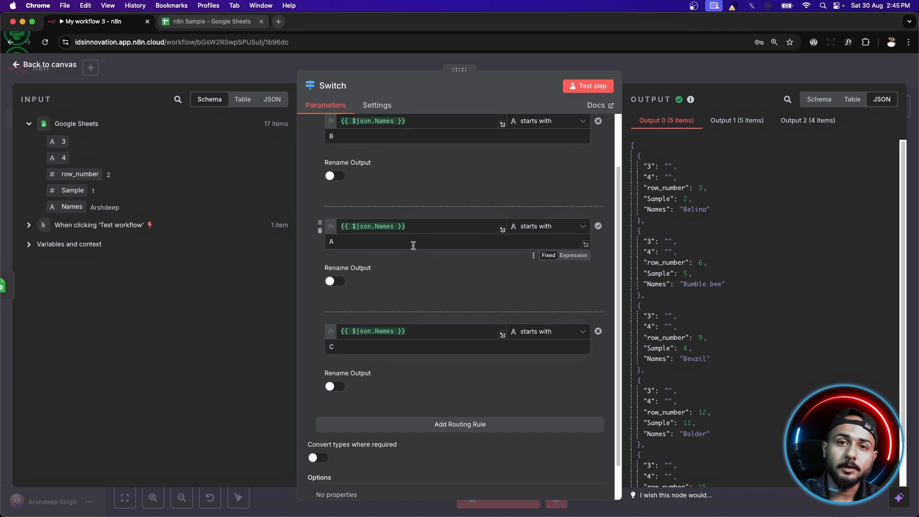
pyautogui.scroll(3, 414, 242)
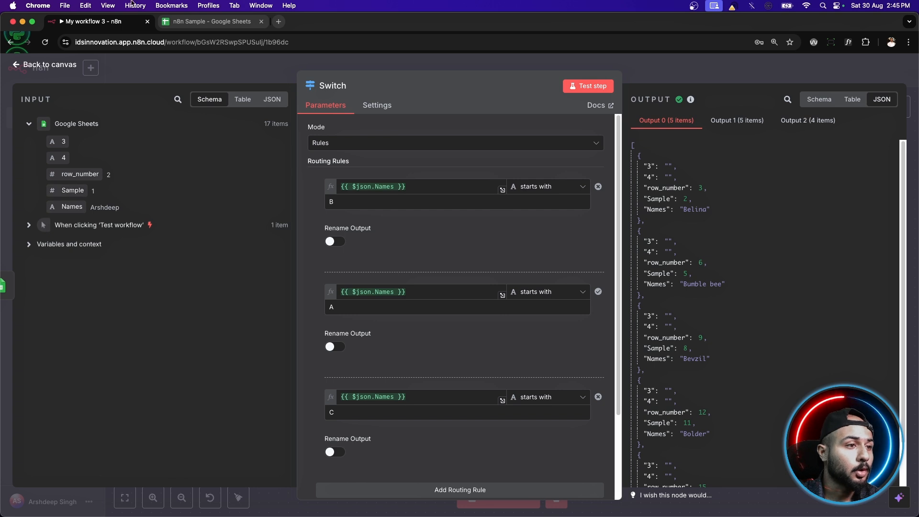
pyautogui.click(179, 22)
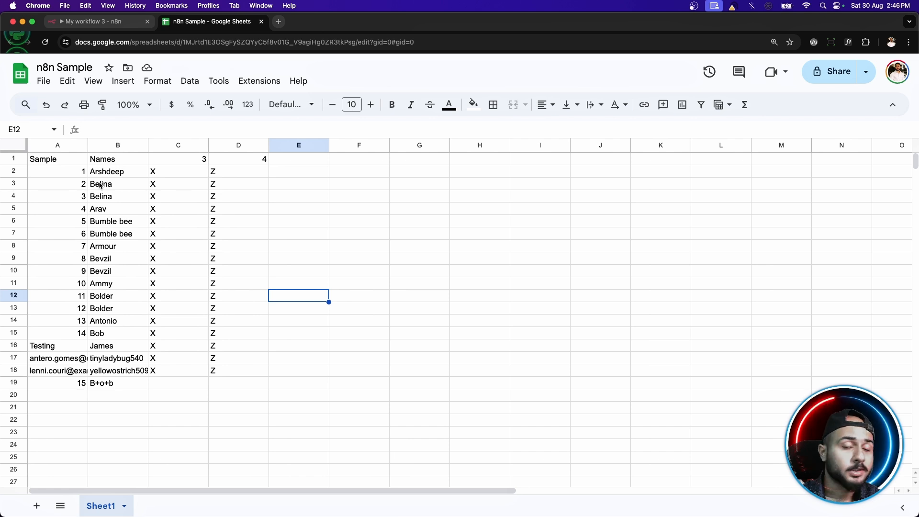
pyautogui.click(113, 23)
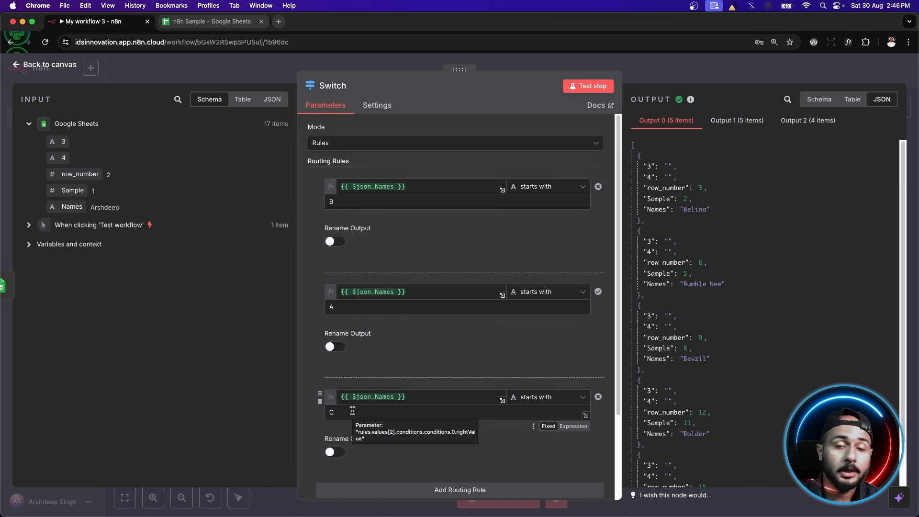
# Inspect the items routed to each of the Switch node's three outputs, and return to the canvas.
pyautogui.click(753, 123)
pyautogui.click(824, 123)
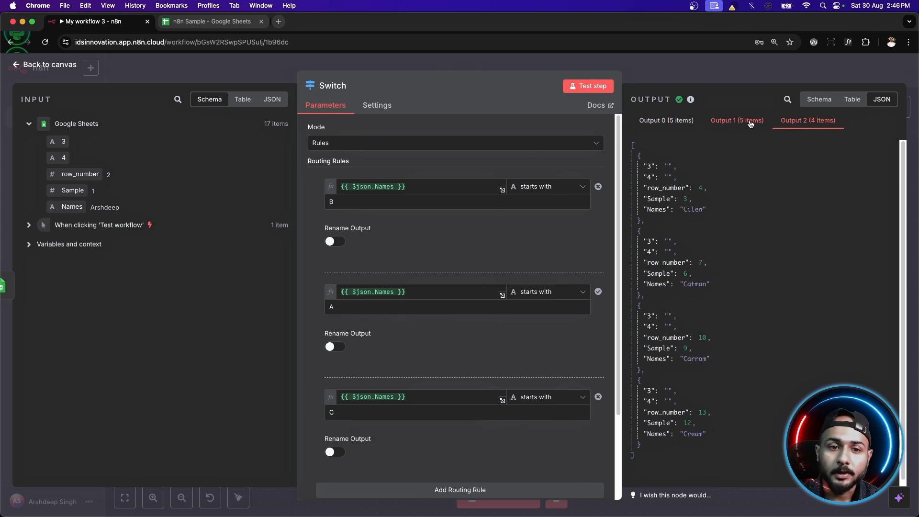
pyautogui.click(684, 123)
pyautogui.click(801, 123)
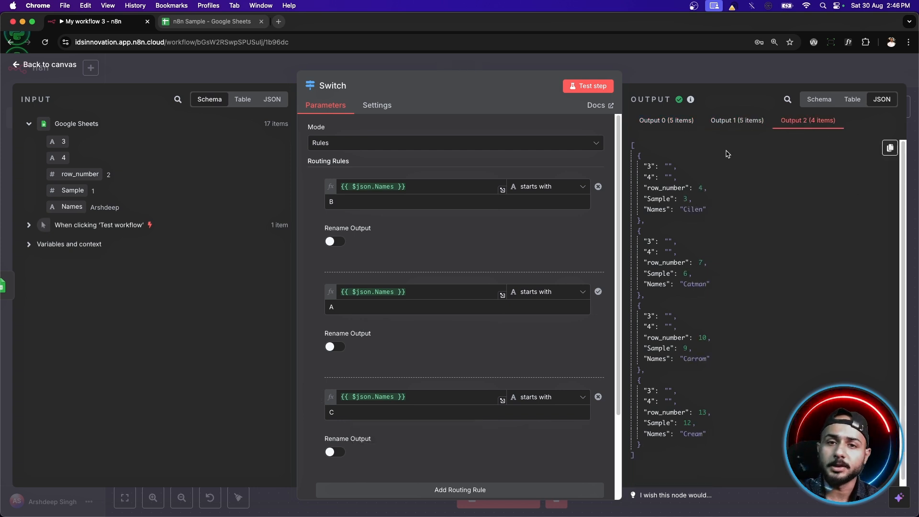
pyautogui.click(206, 74)
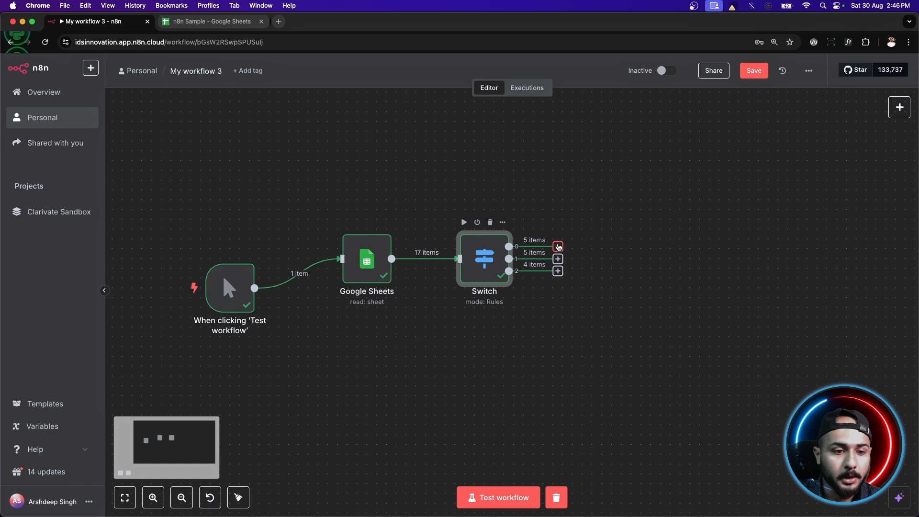
# Add an Edit Fields (Set) data transformation node to output 0 of the Switch node.
pyautogui.click(558, 247)
pyautogui.click(595, 212)
pyautogui.click(559, 248)
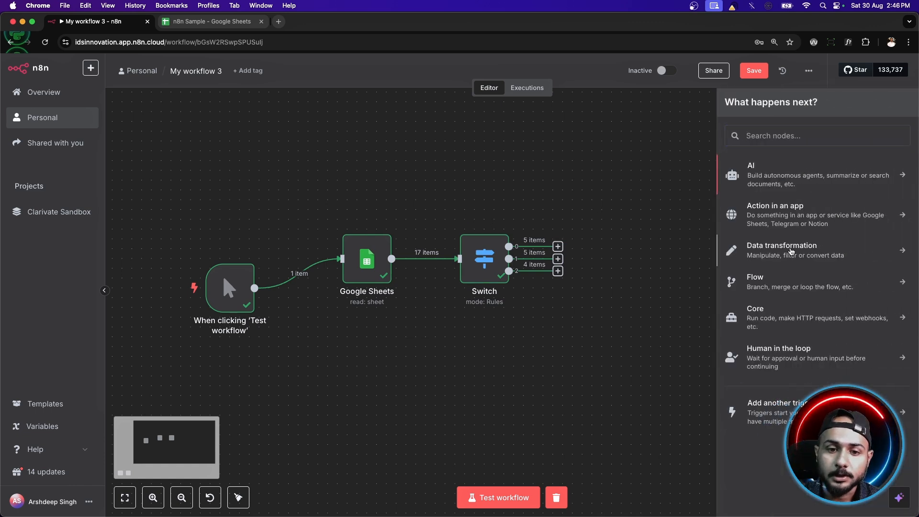
pyautogui.click(791, 251)
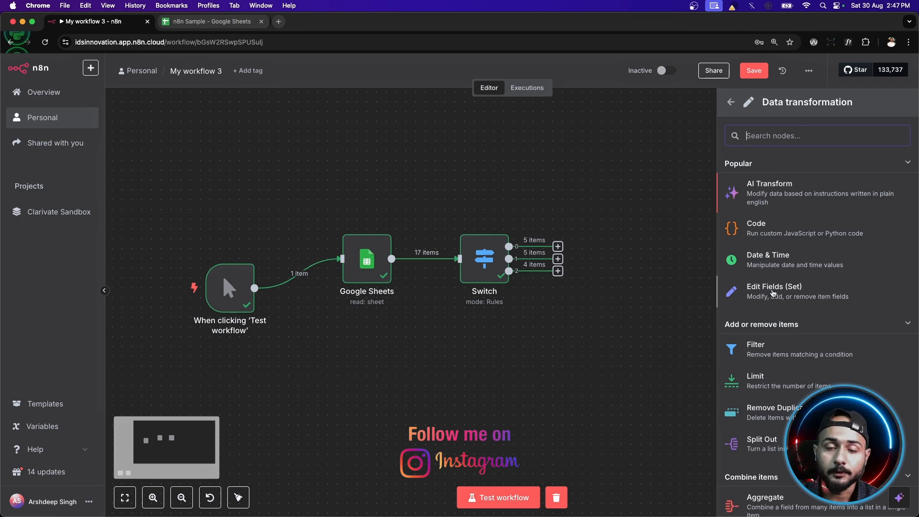
pyautogui.click(773, 293)
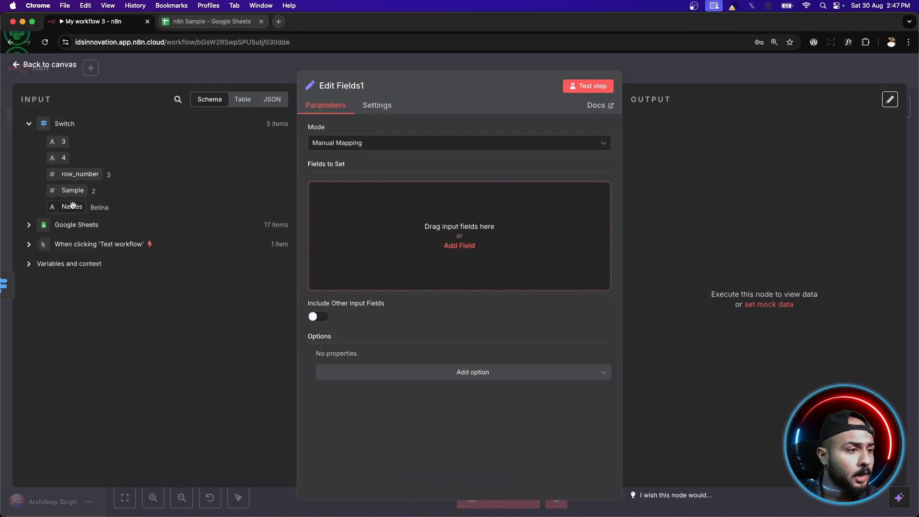
# Keep the Edit Fields node in Manual Mapping mode and map the Switch's Names input field into the fields to set.
pyautogui.click(368, 143)
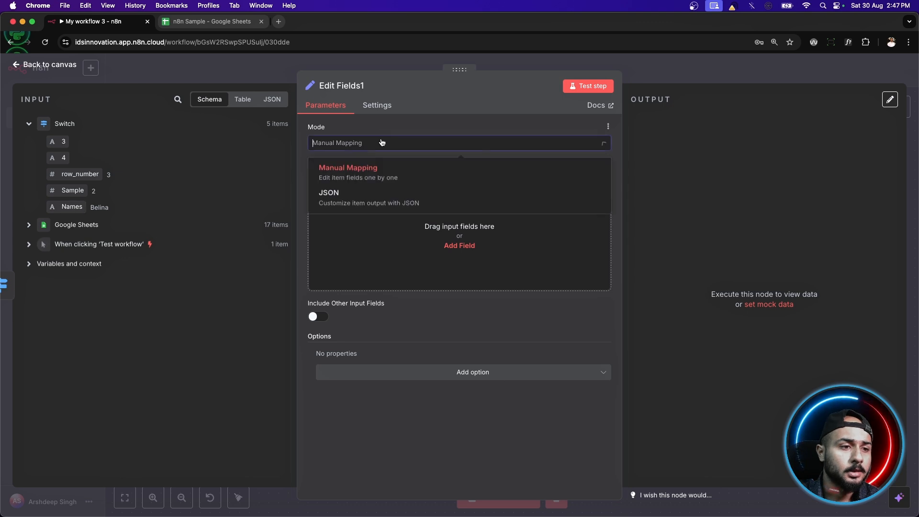
pyautogui.click(366, 170)
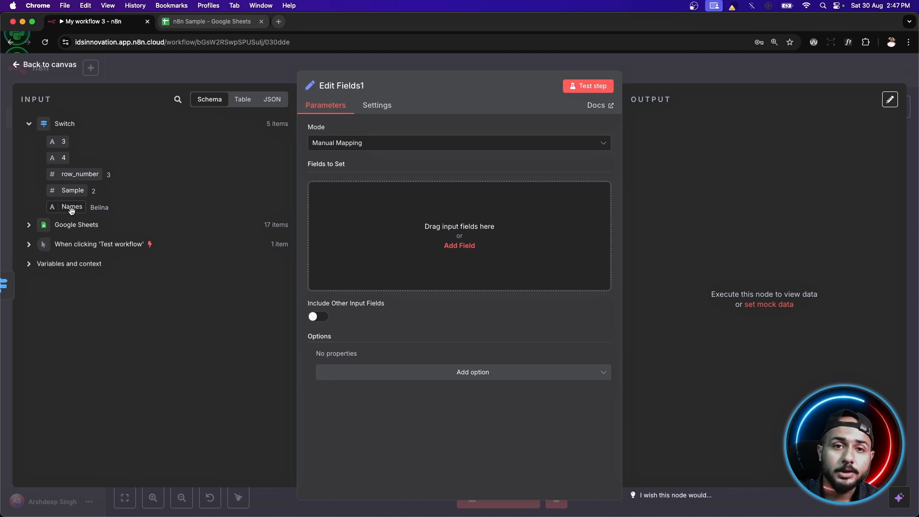
pyautogui.moveTo(70, 211); pyautogui.dragTo(397, 237)
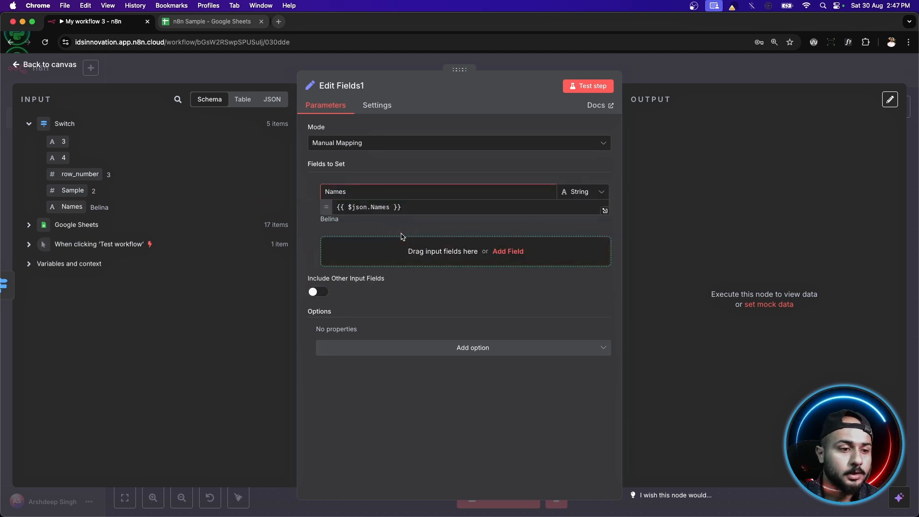
# Set the Names field's value to {{ $json.Names }} + !, test the node, and return to the canvas.
pyautogui.click(405, 205)
pyautogui.press('super+equal')
pyautogui.press('super+equal')
pyautogui.press('super+equal')
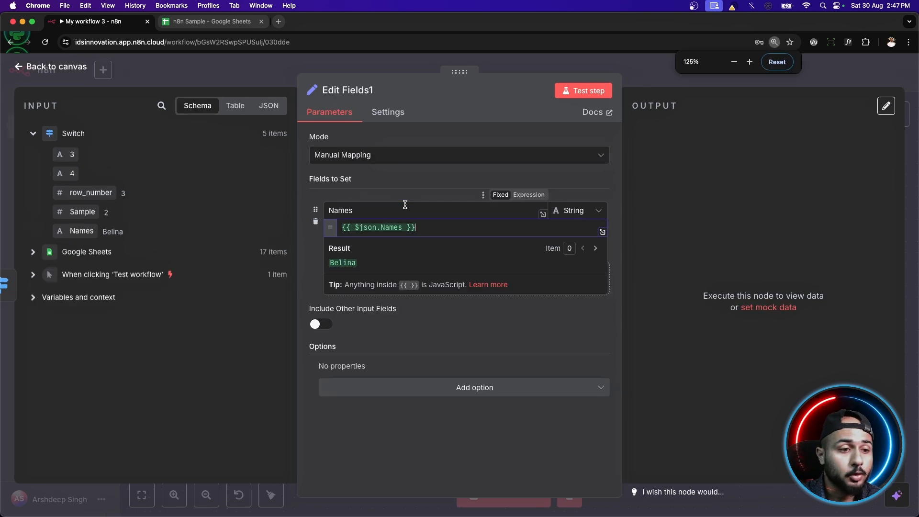
pyautogui.scroll(-1, 430, 265)
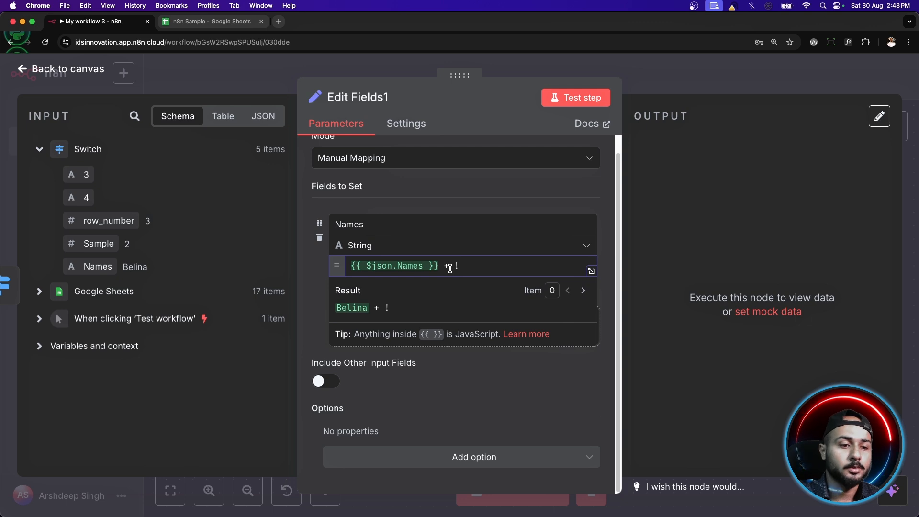
pyautogui.click(568, 97)
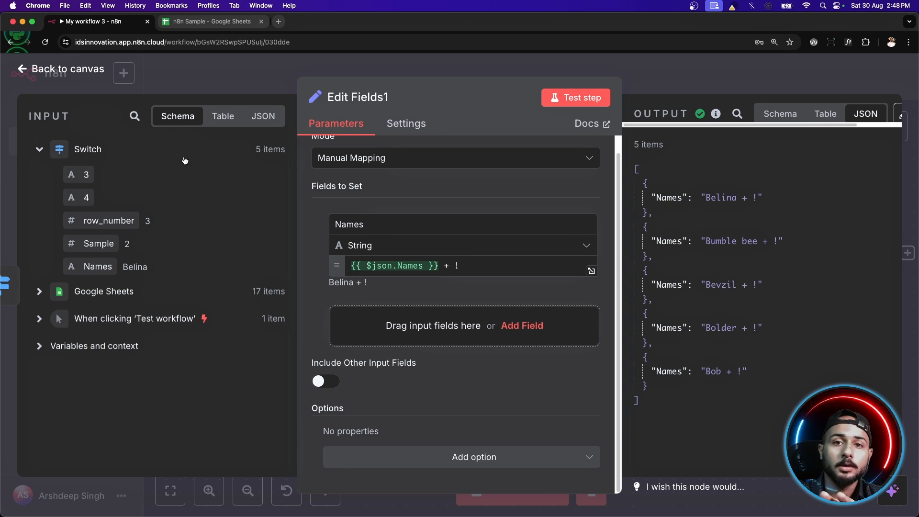
pyautogui.click(48, 70)
# Review the Switch node's rules and the Edit Fields1 node's mapping and output.
pyautogui.click(670, 333)
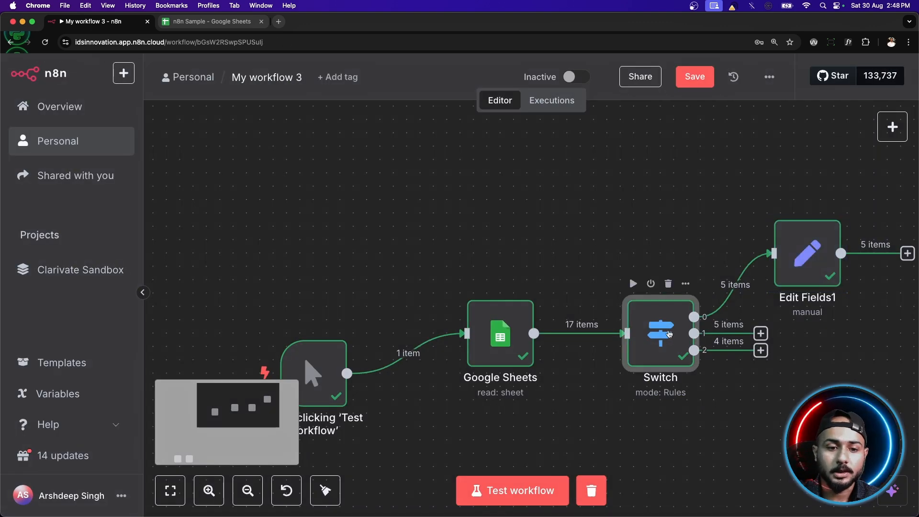
pyautogui.doubleClick(669, 334)
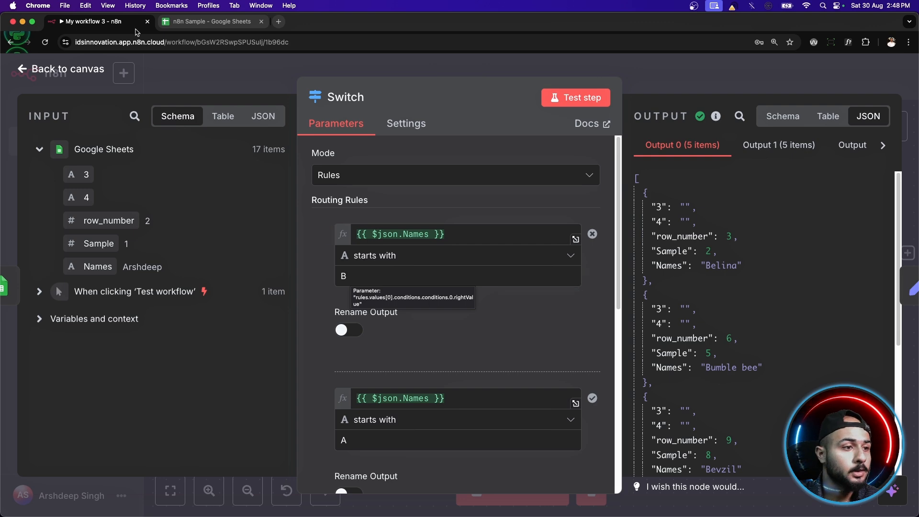
pyautogui.click(82, 71)
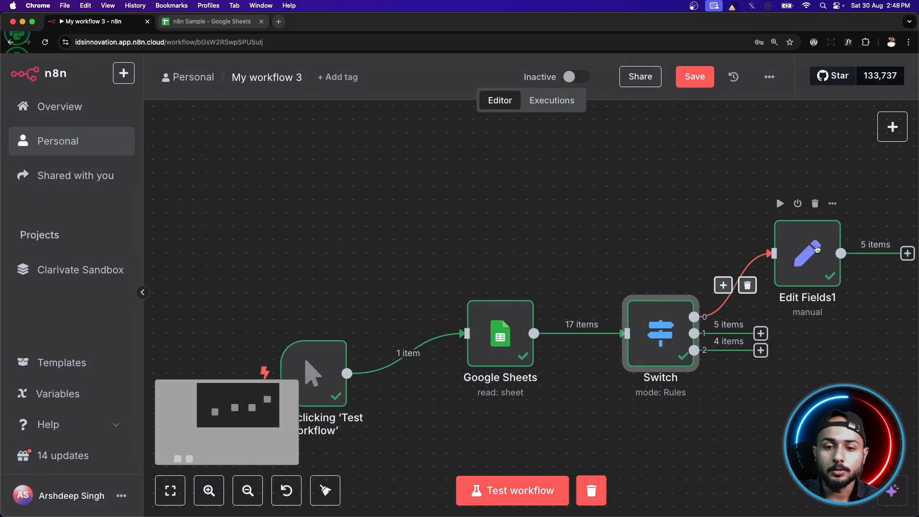
pyautogui.doubleClick(807, 253)
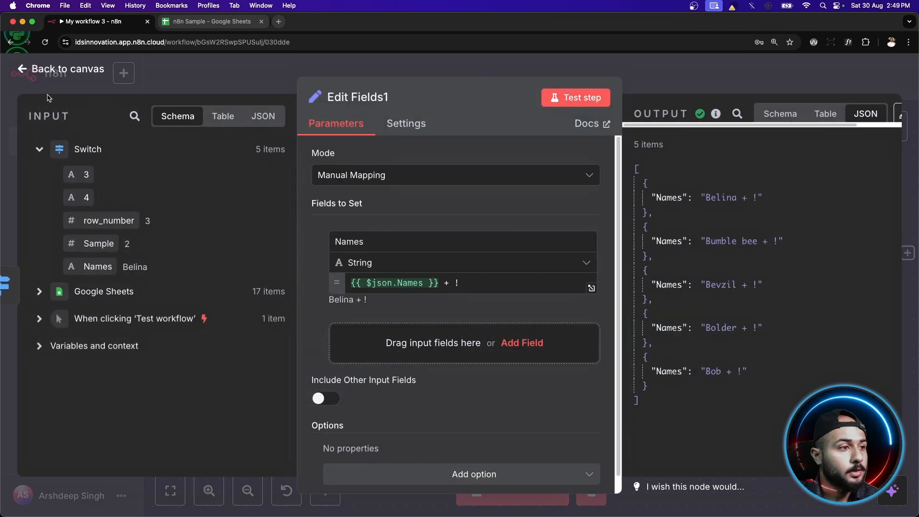
pyautogui.click(68, 72)
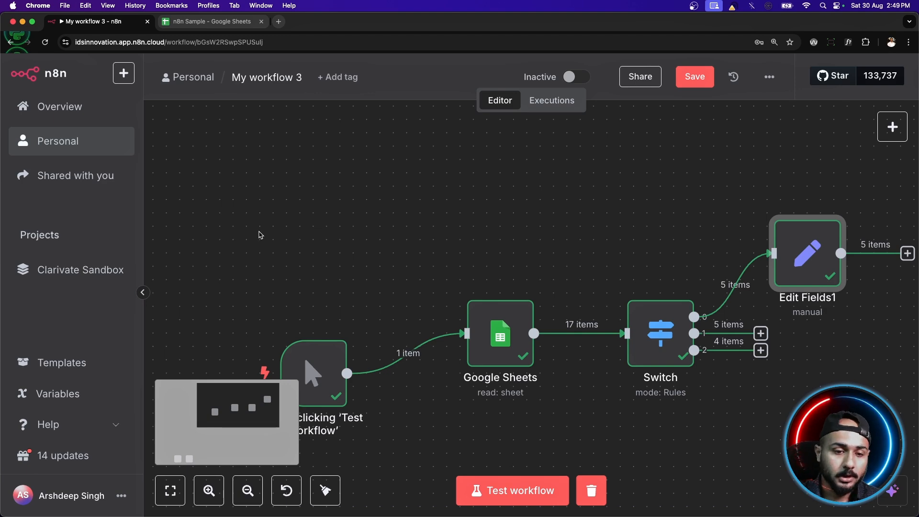
# Duplicate the Google Sheets node by copy and paste, and place the copy after Edit Fields1, connected to its output.
pyautogui.scroll(-2, 262, 255)
pyautogui.hscroll(7, 254, 257)
pyautogui.click(532, 208)
pyautogui.click(539, 268)
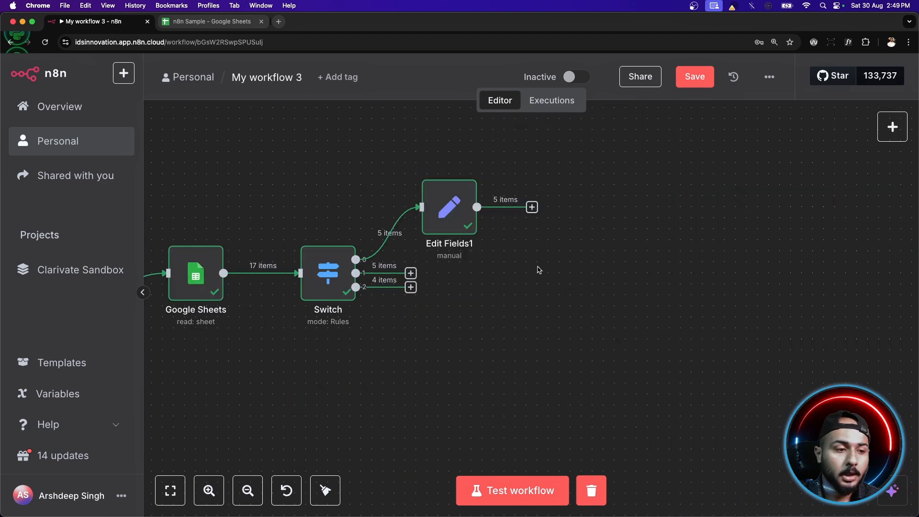
pyautogui.rightClick(191, 279)
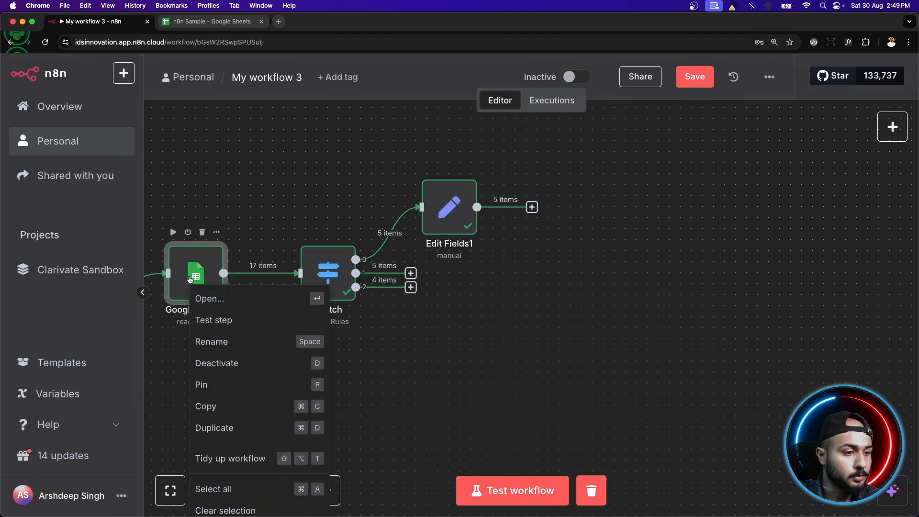
pyautogui.click(221, 406)
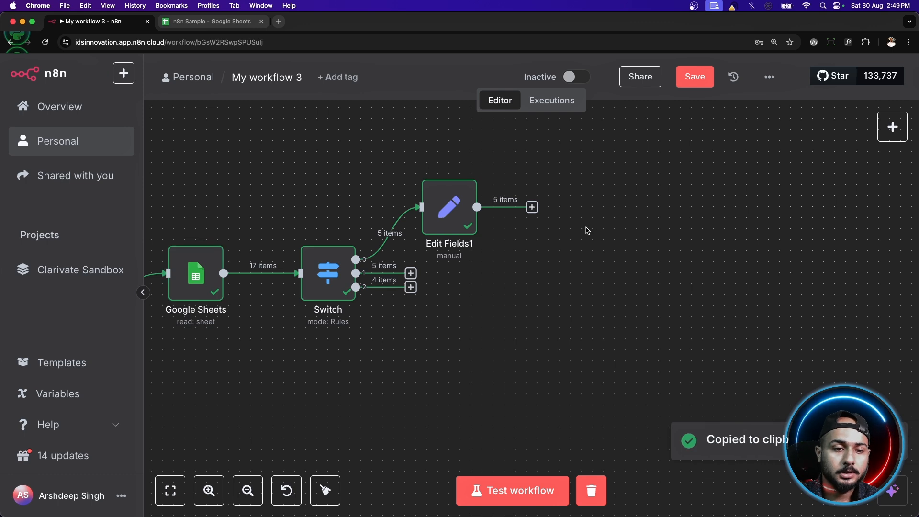
pyautogui.press('super+v')
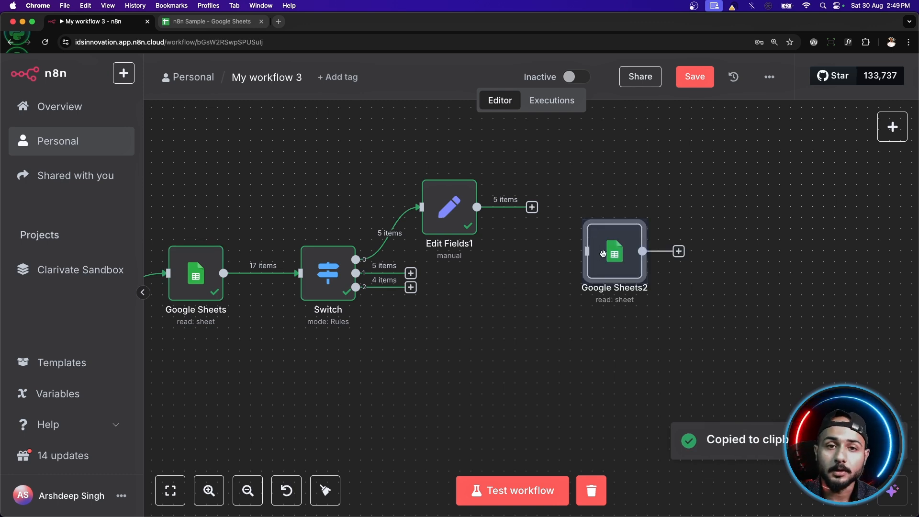
pyautogui.moveTo(604, 254); pyautogui.dragTo(593, 207)
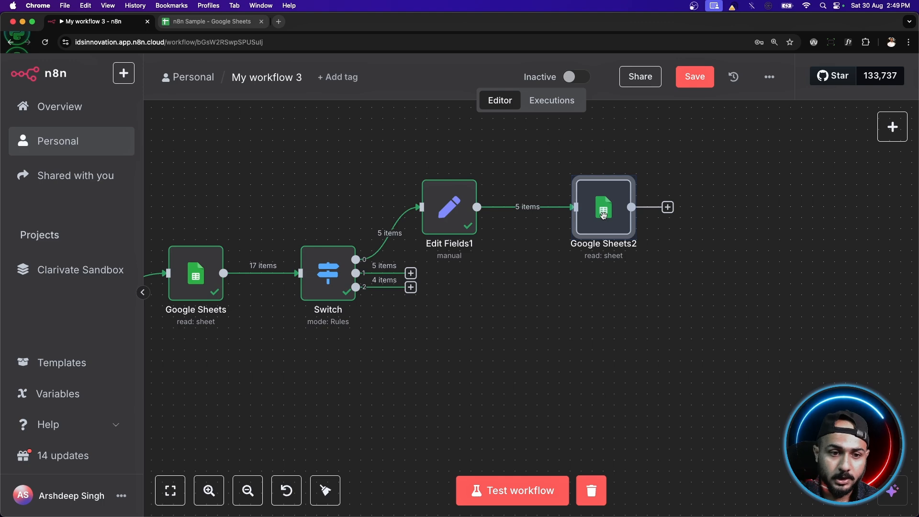
# Set the Google Sheets2 node's operation to Append or Update Row.
pyautogui.click(666, 303)
pyautogui.scroll(3, 396, 312)
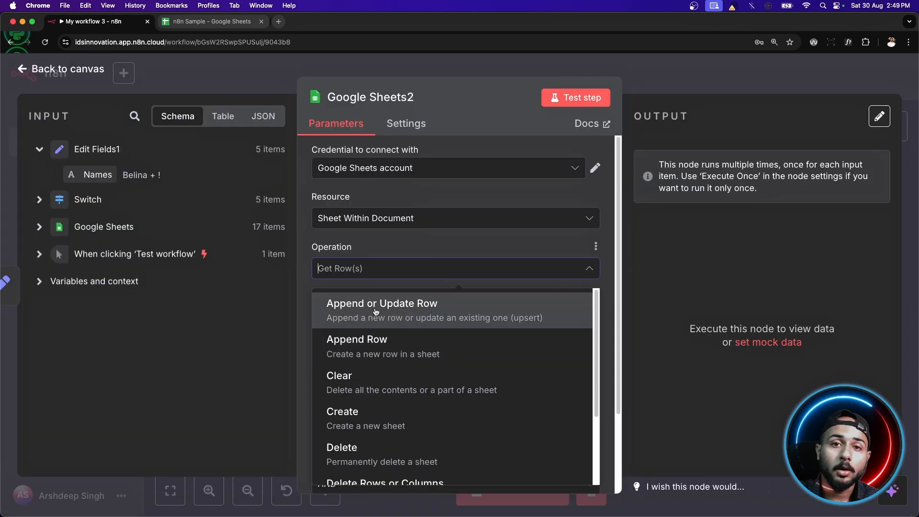
pyautogui.click(376, 312)
pyautogui.scroll(-1, 424, 242)
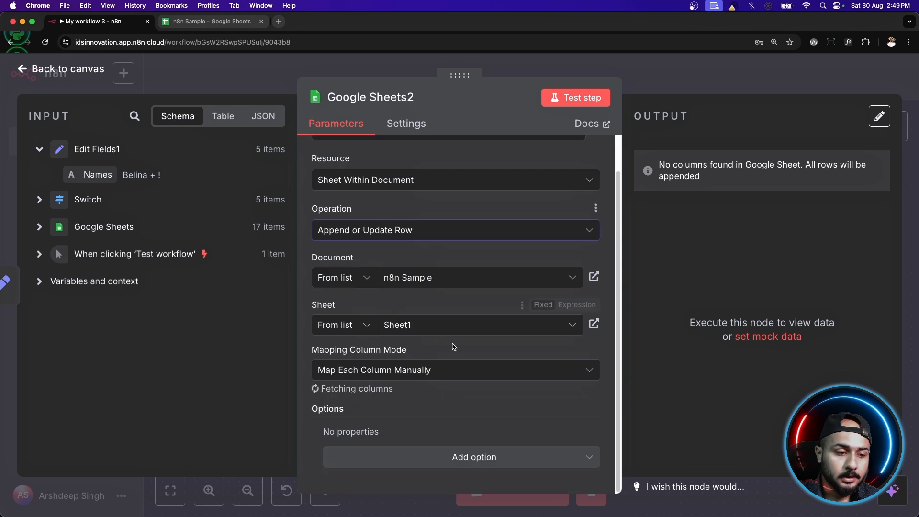
# Choose Sample as the column to match on in Google Sheets2, checking it against the n8n Sample spreadsheet's columns.
pyautogui.scroll(-5, 429, 388)
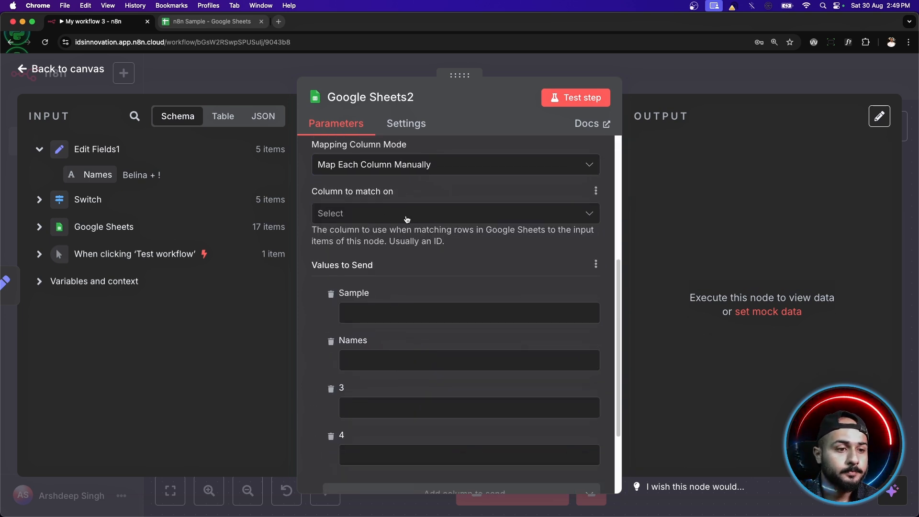
pyautogui.click(382, 210)
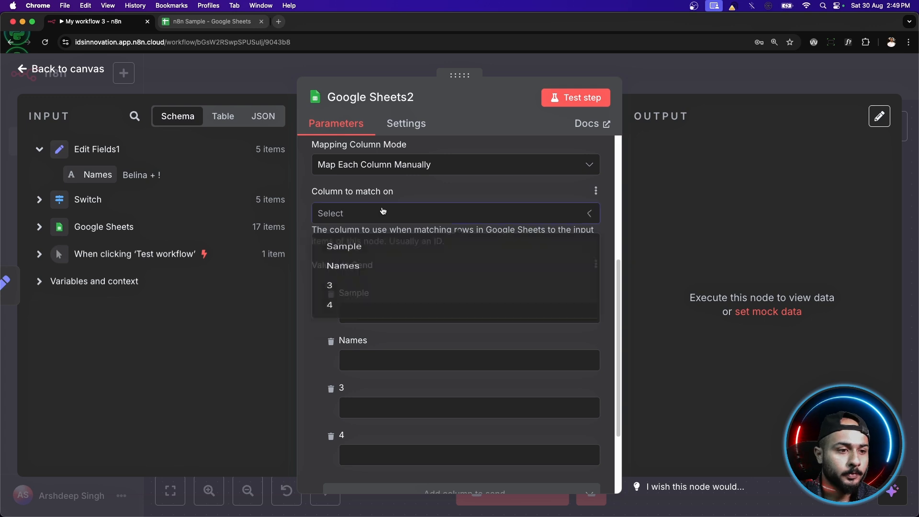
pyautogui.click(364, 250)
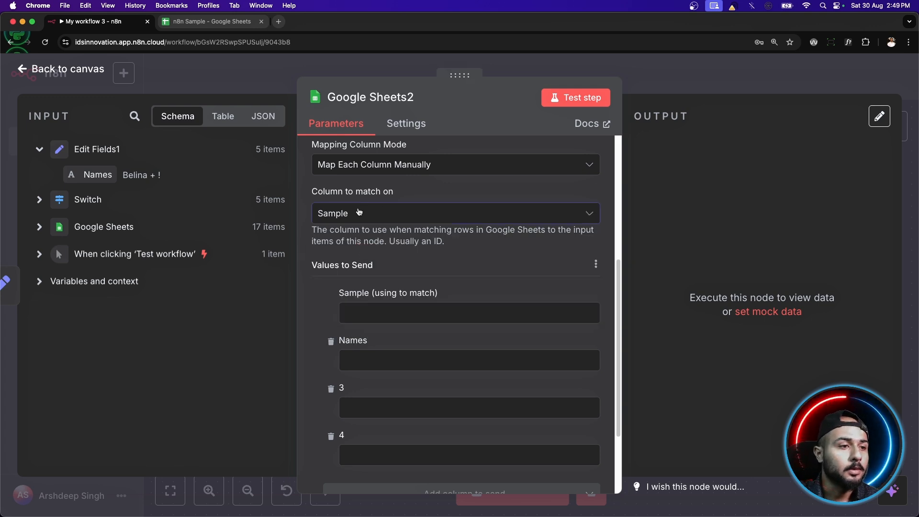
pyautogui.click(203, 25)
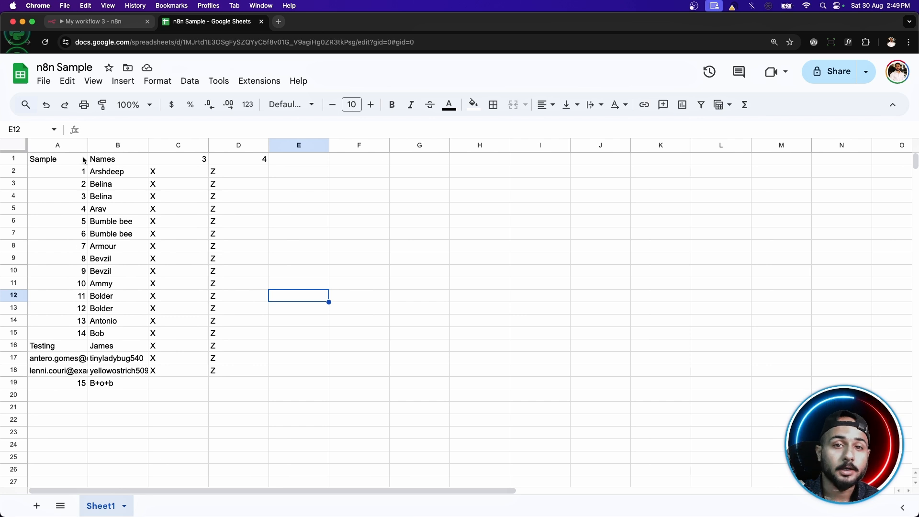
pyautogui.click(92, 22)
pyautogui.scroll(-1, 428, 286)
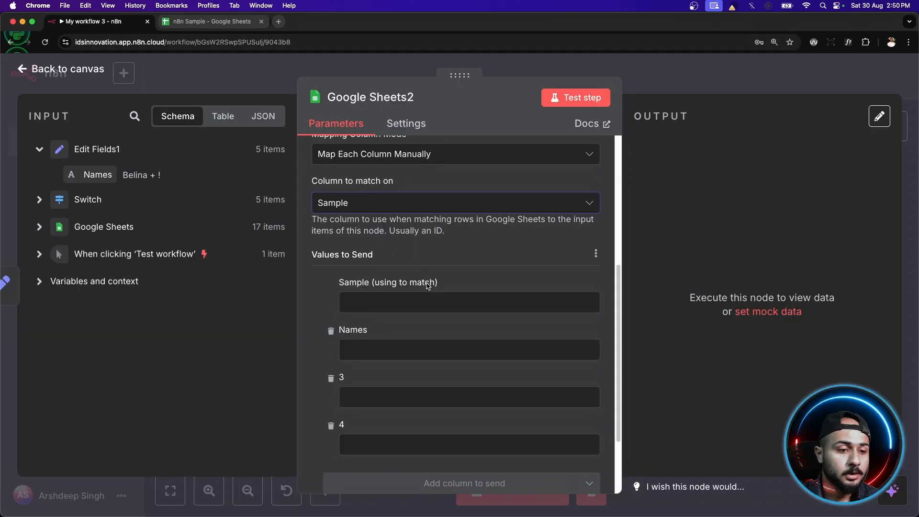
pyautogui.scroll(-2, 427, 286)
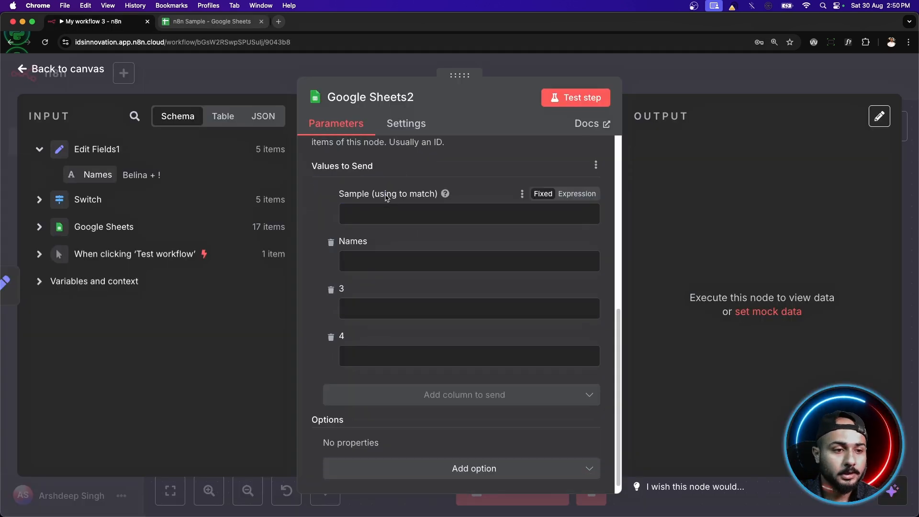
# Remove columns 3 and 4 from the values to send, and check the remaining columns against the spreadsheet.
pyautogui.click(330, 289)
pyautogui.click(331, 326)
pyautogui.click(225, 21)
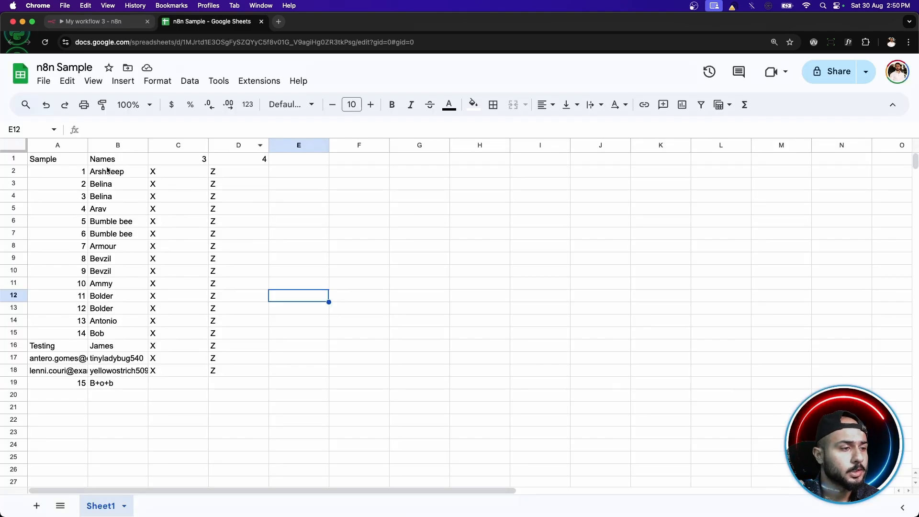
pyautogui.click(81, 22)
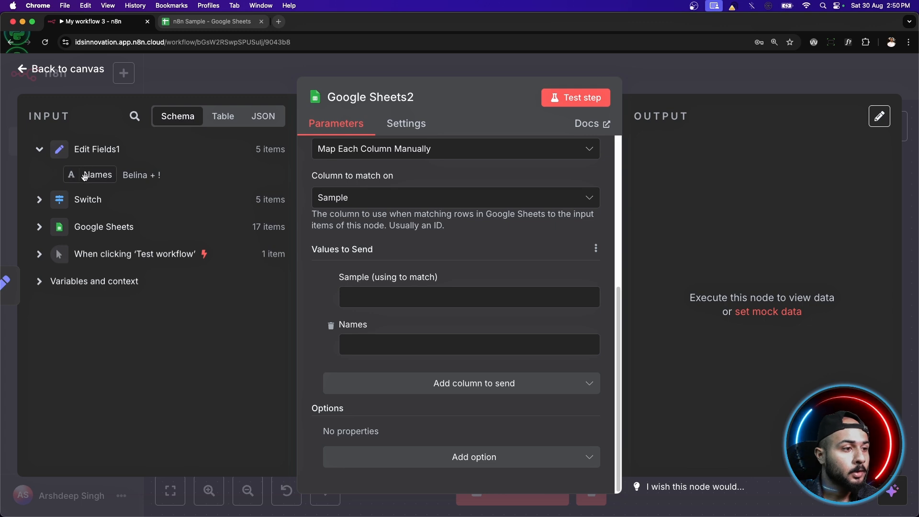
# Map Edit Fields1's Names output to the Names value to send and test the Google Sheets2 node.
pyautogui.moveTo(94, 174); pyautogui.dragTo(386, 349)
pyautogui.click(458, 323)
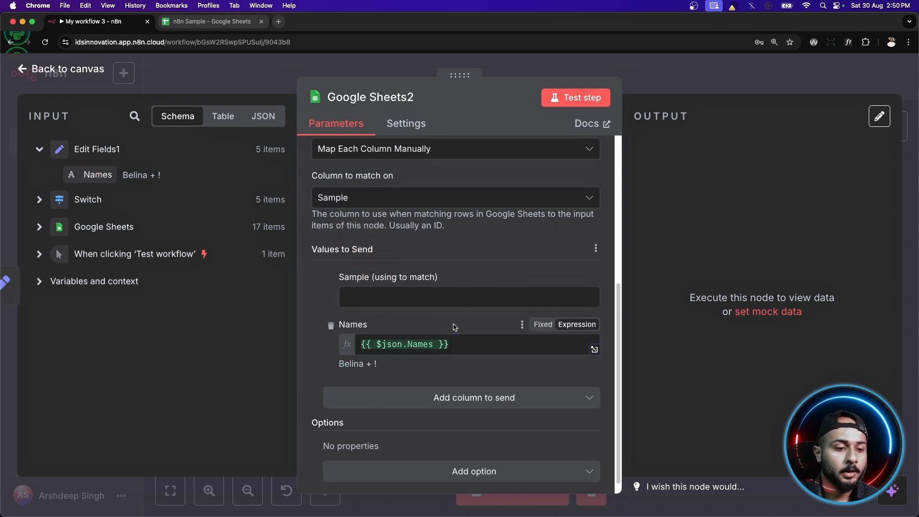
pyautogui.click(578, 99)
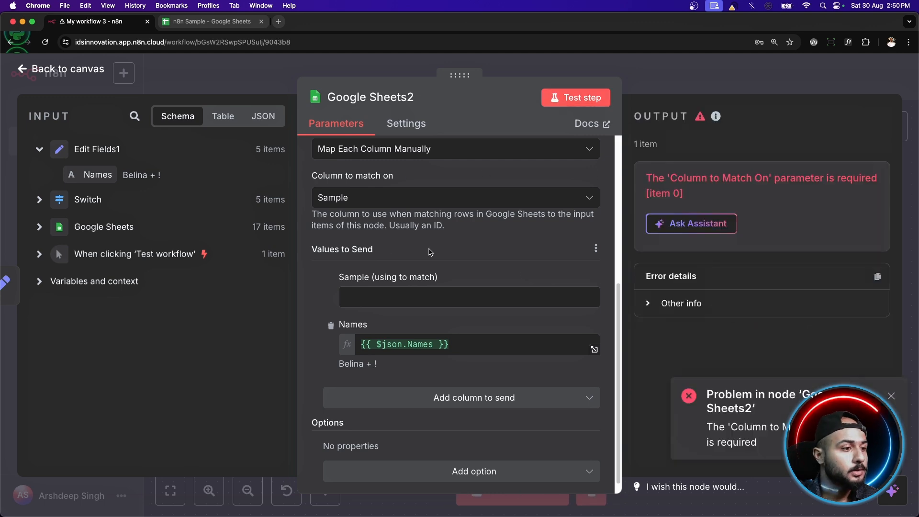
# Map the first Google Sheets node's Sample field to the Sample match value, rerun the node test, and check the spreadsheet.
pyautogui.click(40, 228)
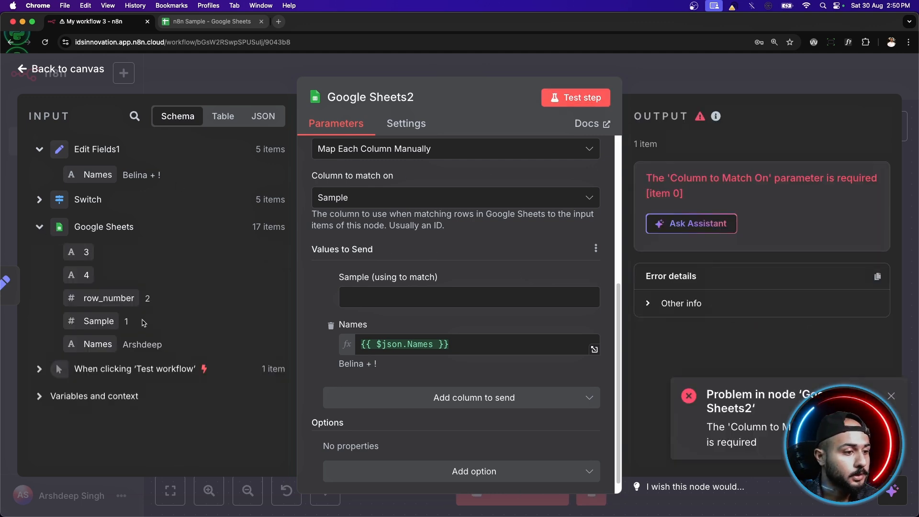
pyautogui.moveTo(98, 322); pyautogui.dragTo(380, 297)
pyautogui.click(468, 261)
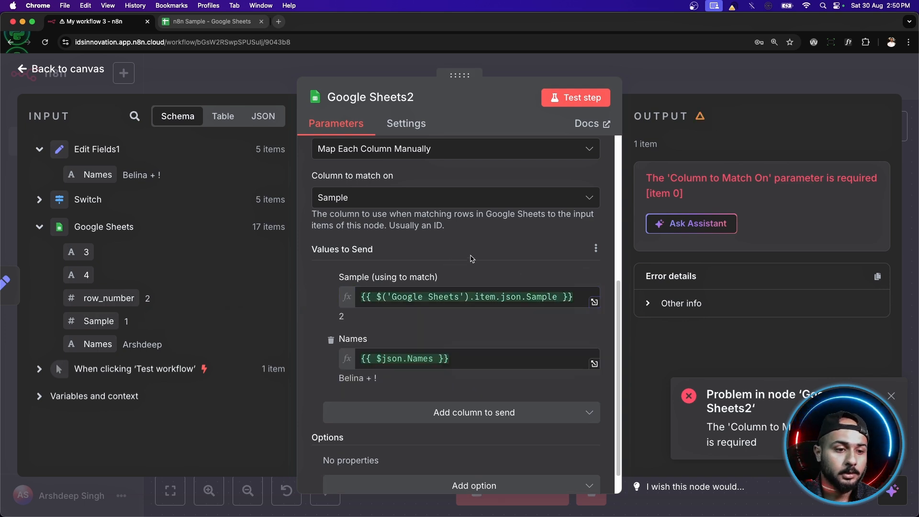
pyautogui.click(558, 99)
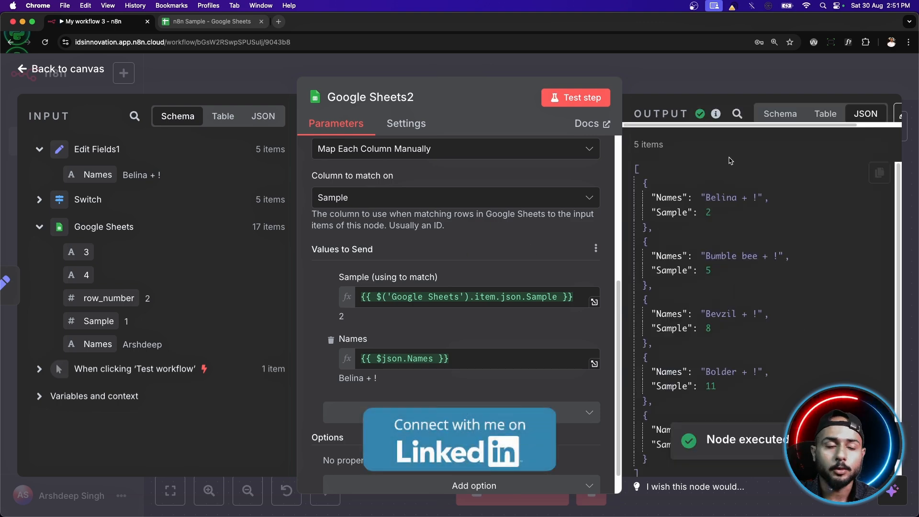
pyautogui.click(230, 22)
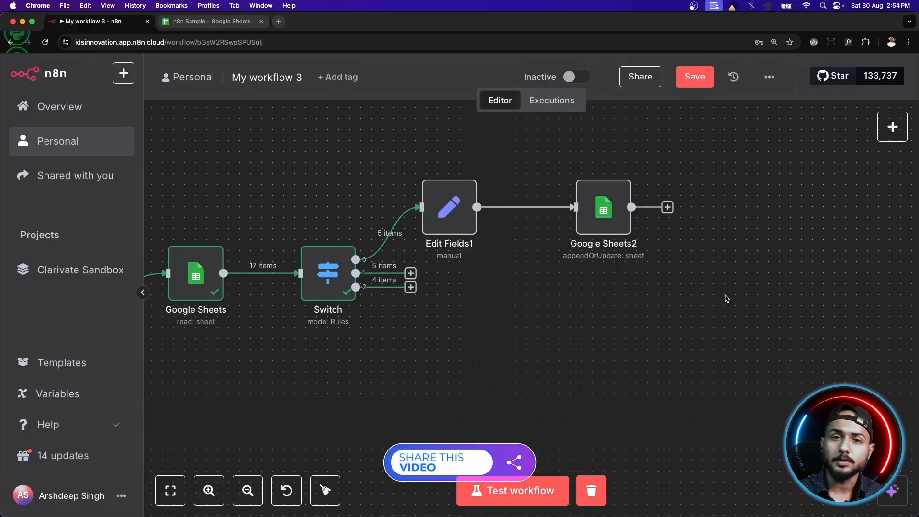
# Add a Limit node from the data transformation nodes to the Switch node's output 1.
pyautogui.click(410, 288)
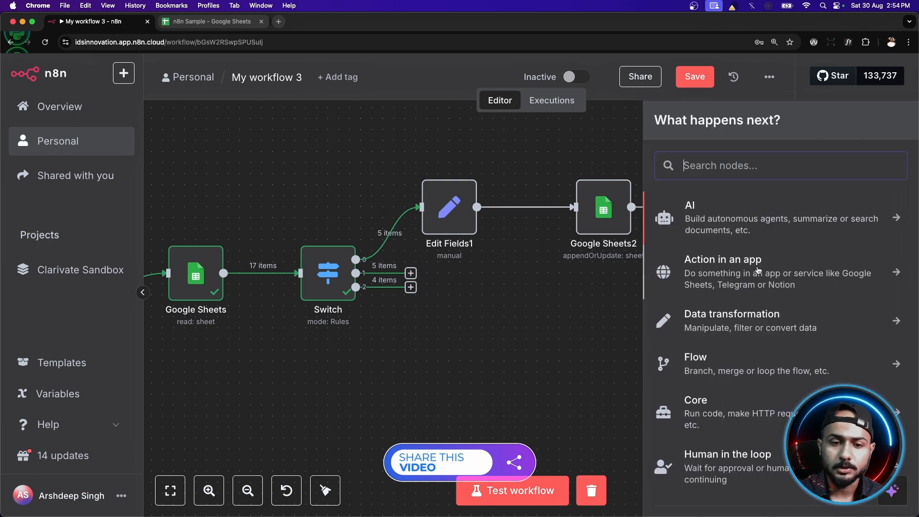
pyautogui.click(740, 308)
pyautogui.scroll(-5, 740, 308)
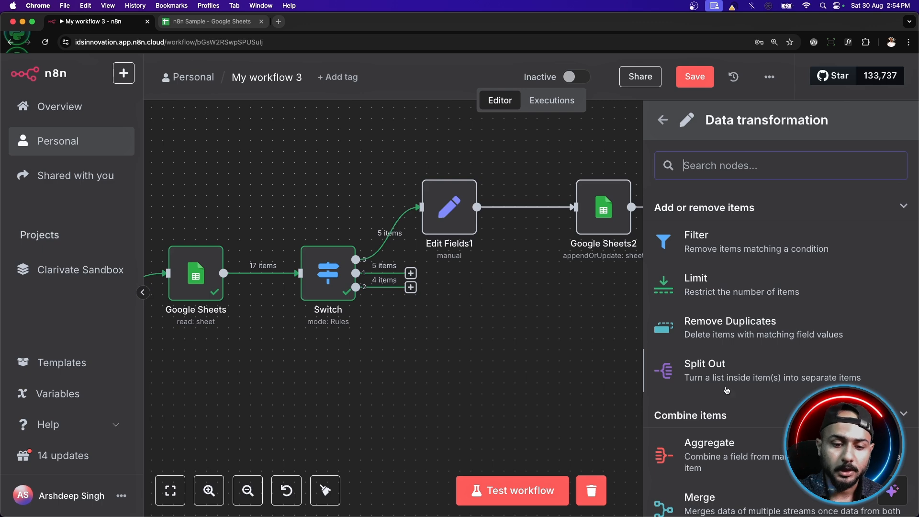
pyautogui.scroll(-5, 727, 390)
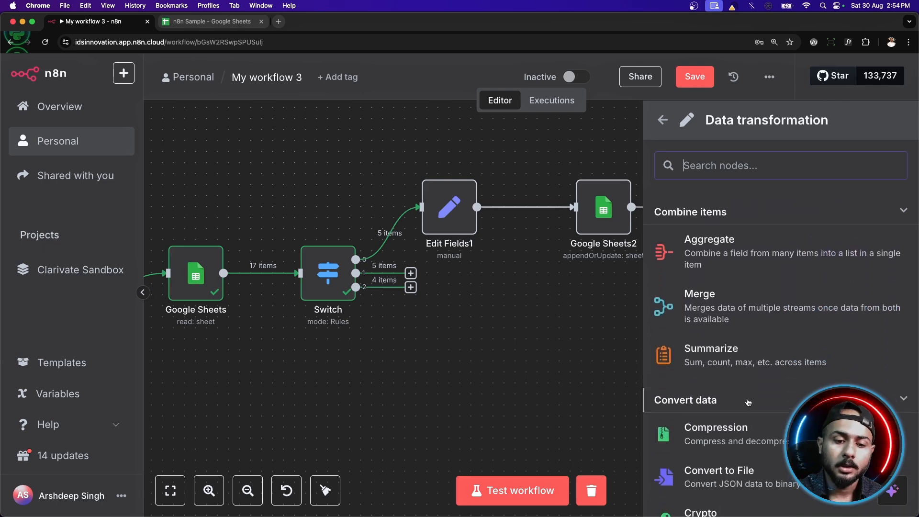
pyautogui.scroll(10, 748, 402)
pyautogui.scroll(-4, 761, 346)
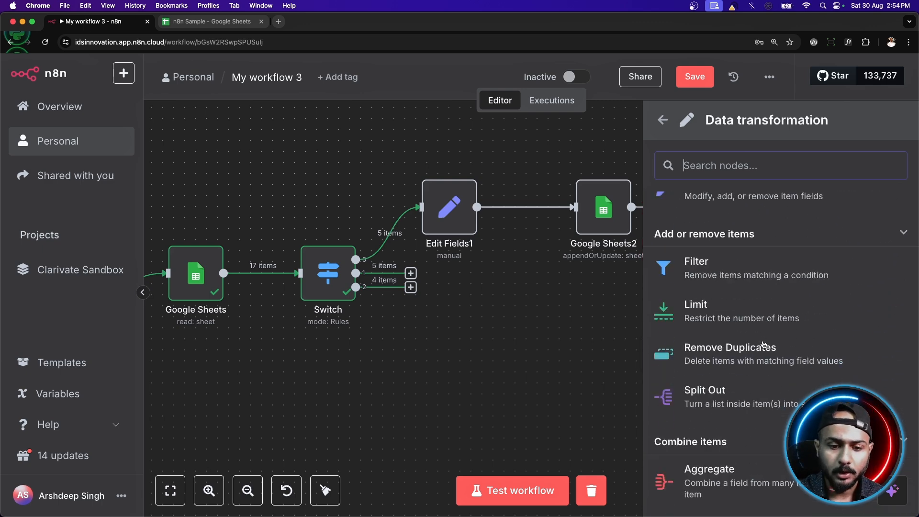
pyautogui.scroll(-5, 764, 345)
pyautogui.scroll(8, 735, 379)
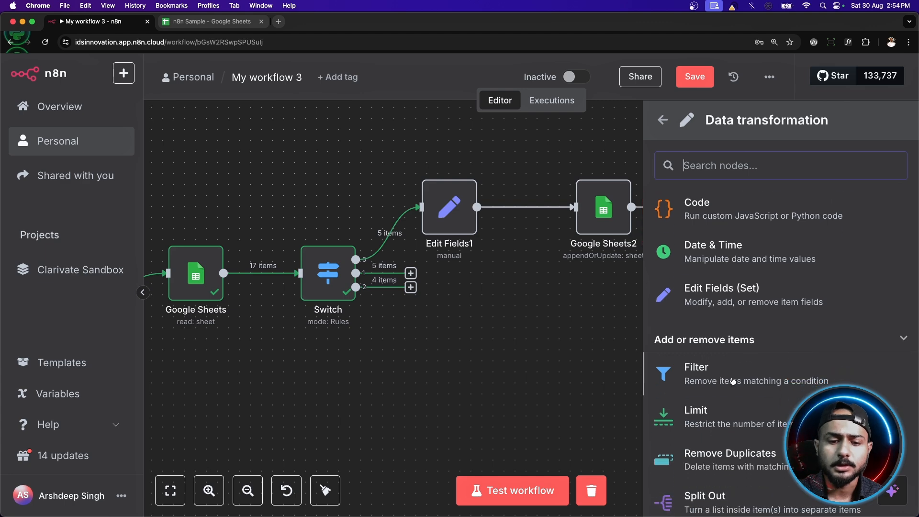
pyautogui.click(706, 431)
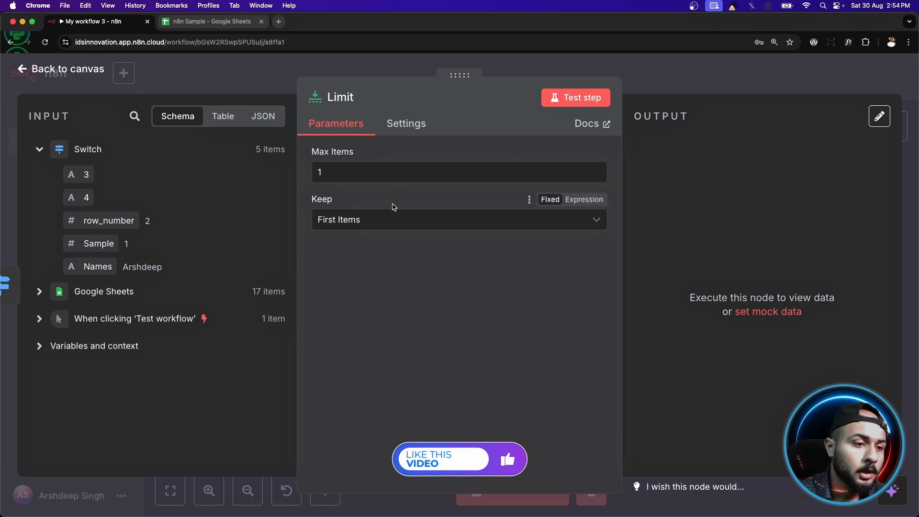
# Set the Limit node to a maximum of 2 items, keeping Last Items, test it, and return to the canvas.
pyautogui.click(391, 219)
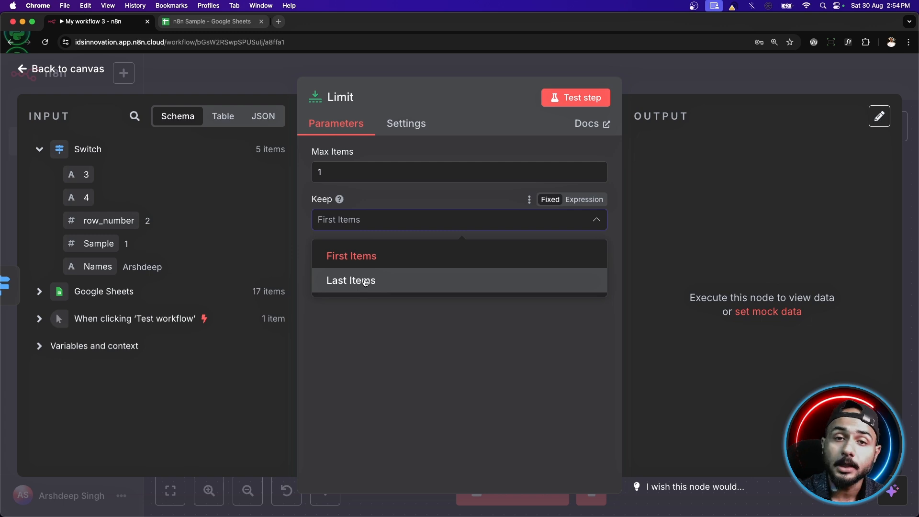
pyautogui.click(369, 180)
pyautogui.moveTo(365, 177); pyautogui.dragTo(313, 175)
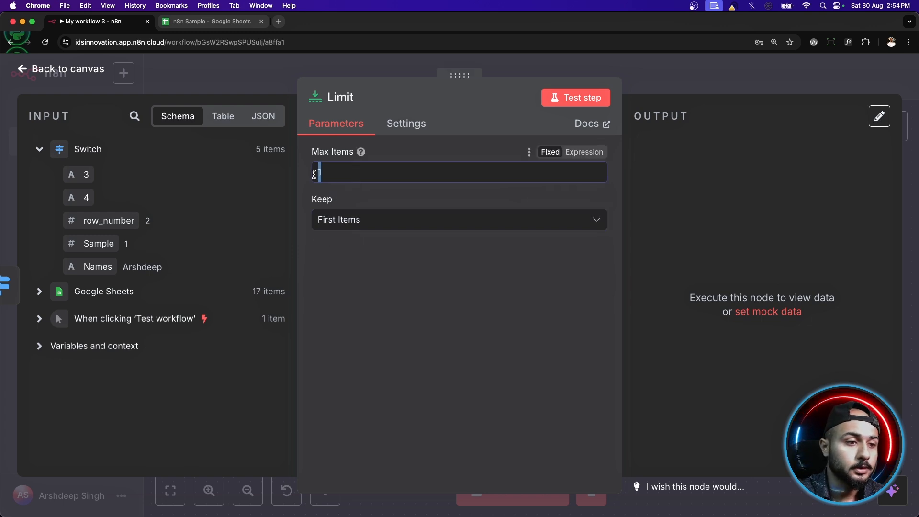
pyautogui.write('2')
pyautogui.click(388, 220)
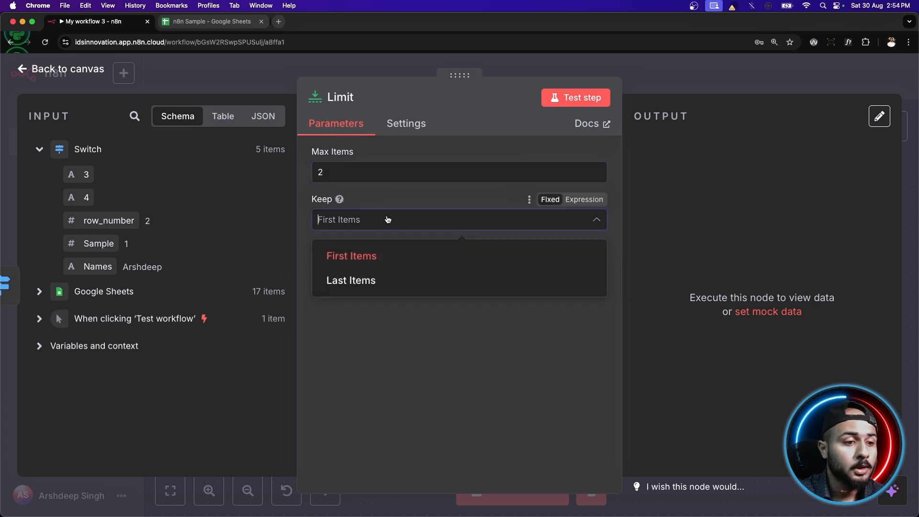
pyautogui.click(360, 280)
pyautogui.click(582, 98)
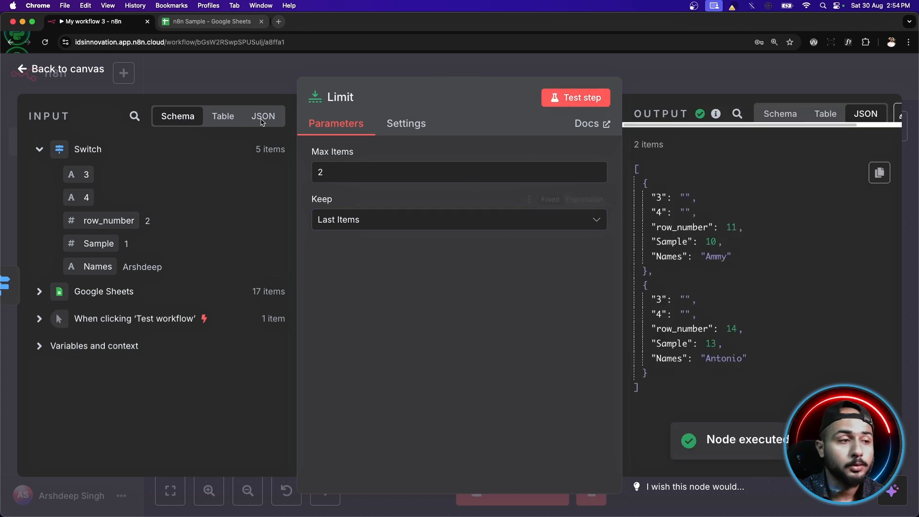
pyautogui.hotkey('ctrl', 'Tab')
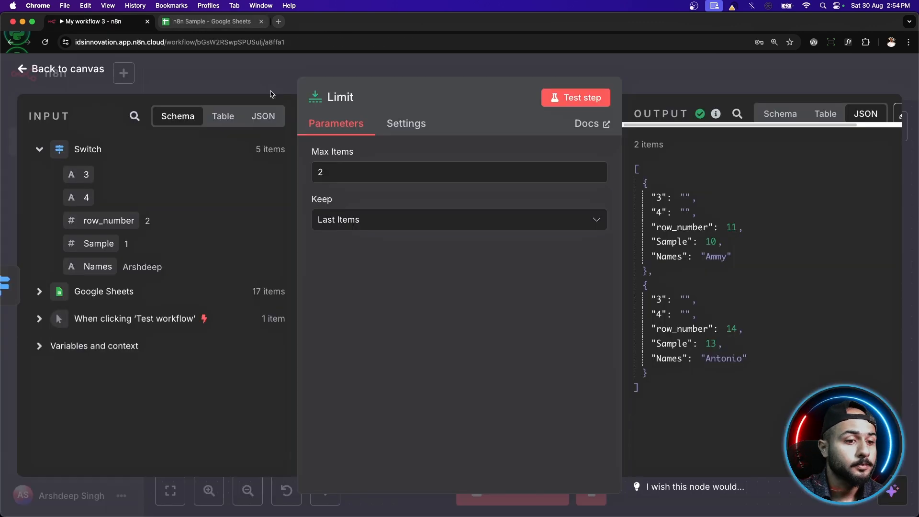
pyautogui.click(113, 21)
pyautogui.click(92, 70)
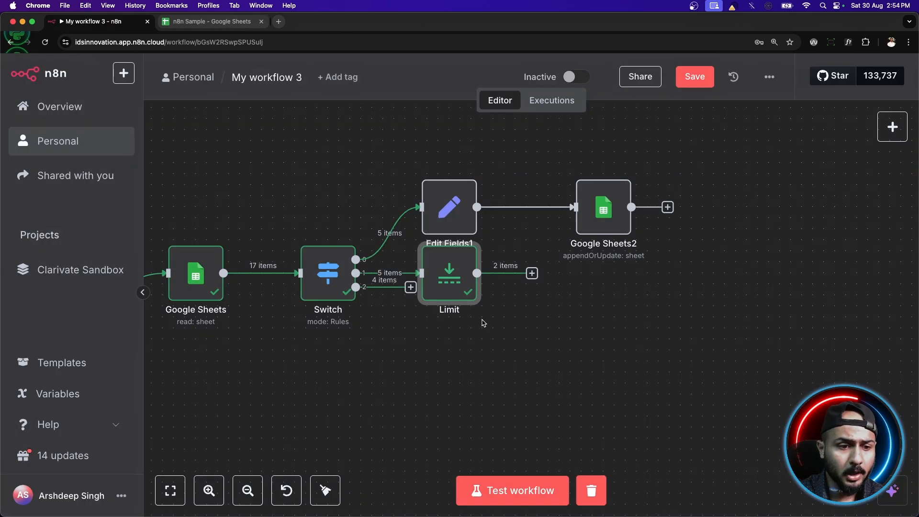
# Rearrange the Switch, Limit and Edit Fields1 nodes so that the two branches are stacked clearly without overlapping.
pyautogui.moveTo(446, 271); pyautogui.dragTo(491, 335)
pyautogui.moveTo(328, 295); pyautogui.dragTo(306, 306)
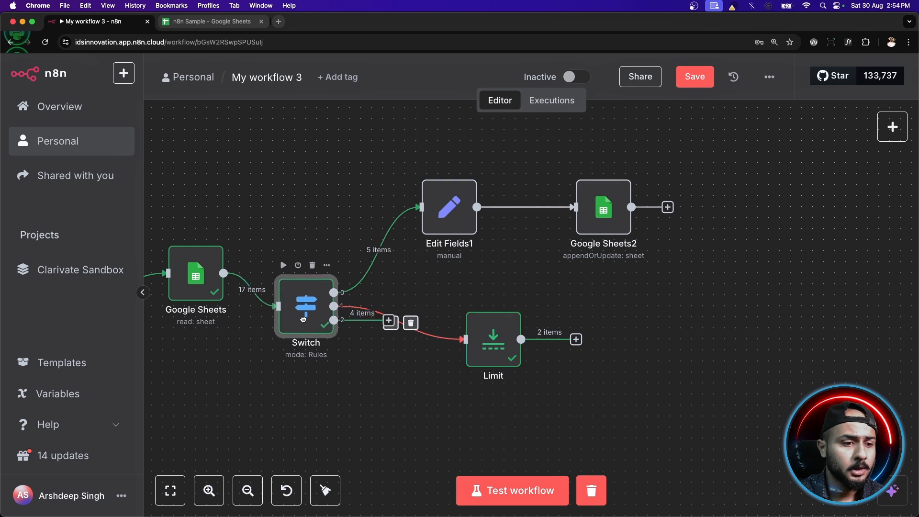
pyautogui.moveTo(484, 336); pyautogui.dragTo(463, 314)
pyautogui.moveTo(432, 181); pyautogui.dragTo(411, 149)
pyautogui.moveTo(476, 319); pyautogui.dragTo(420, 253)
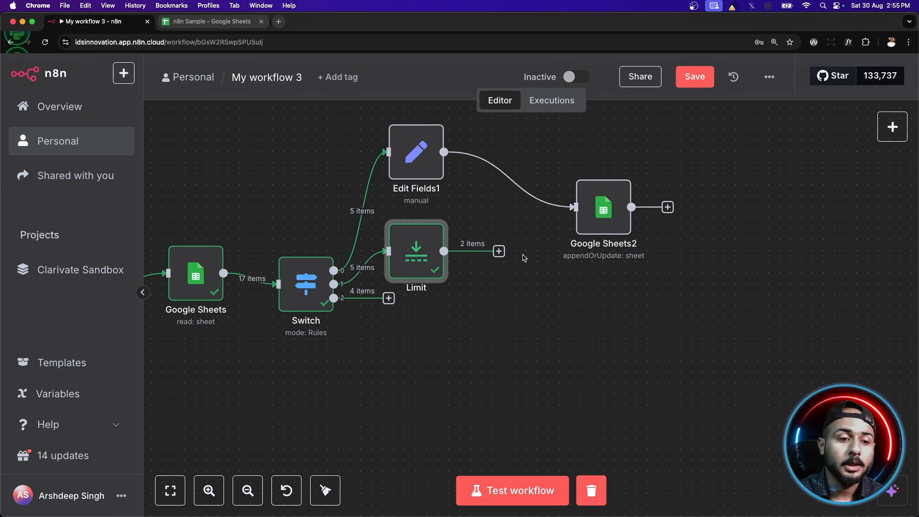
# Add an Edit Fields (Set) node after Limit and map Limit's Names field into its fields to set.
pyautogui.click(500, 252)
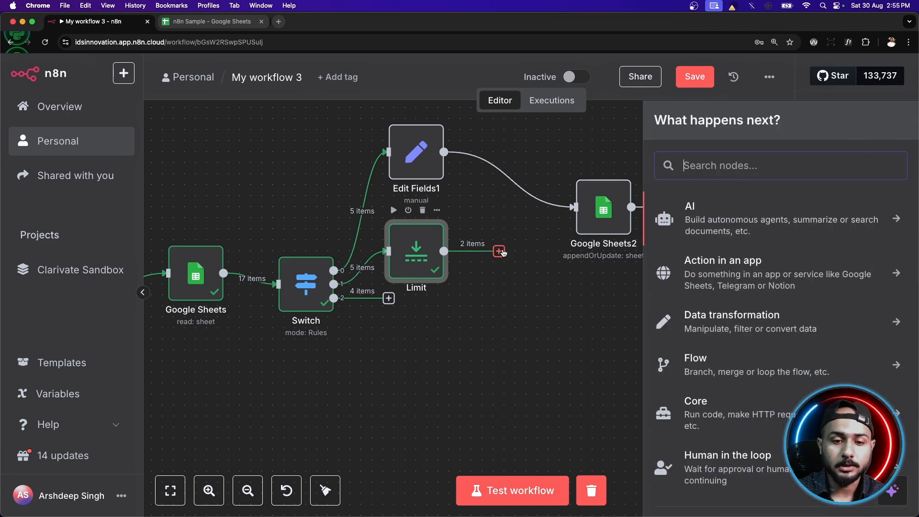
pyautogui.click(744, 325)
pyautogui.scroll(-3, 713, 253)
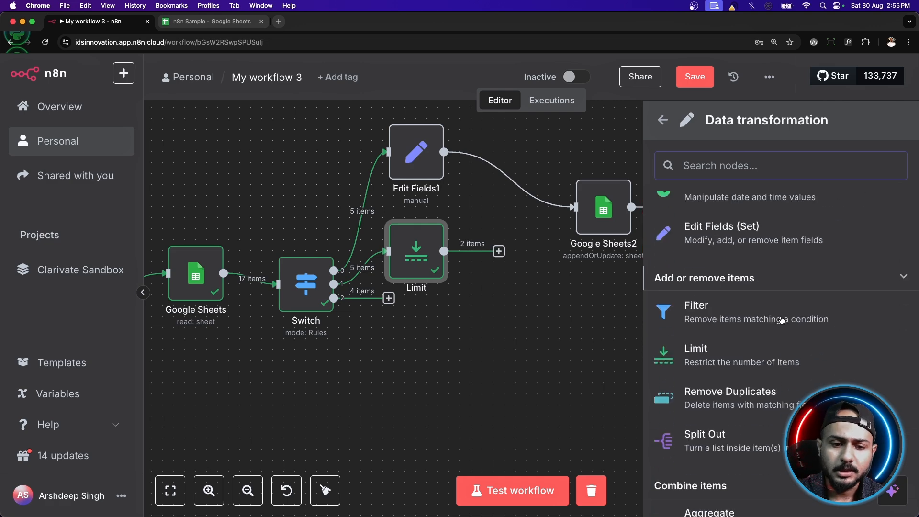
pyautogui.scroll(1, 712, 252)
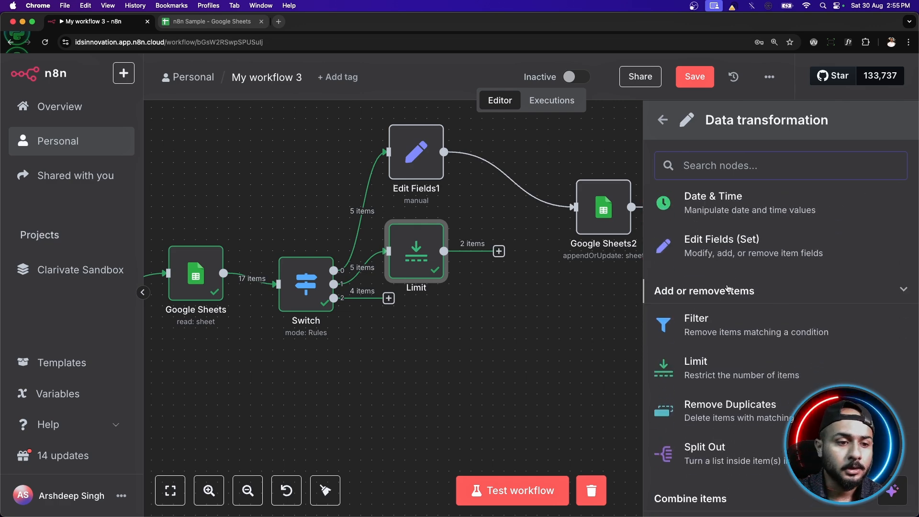
pyautogui.click(736, 247)
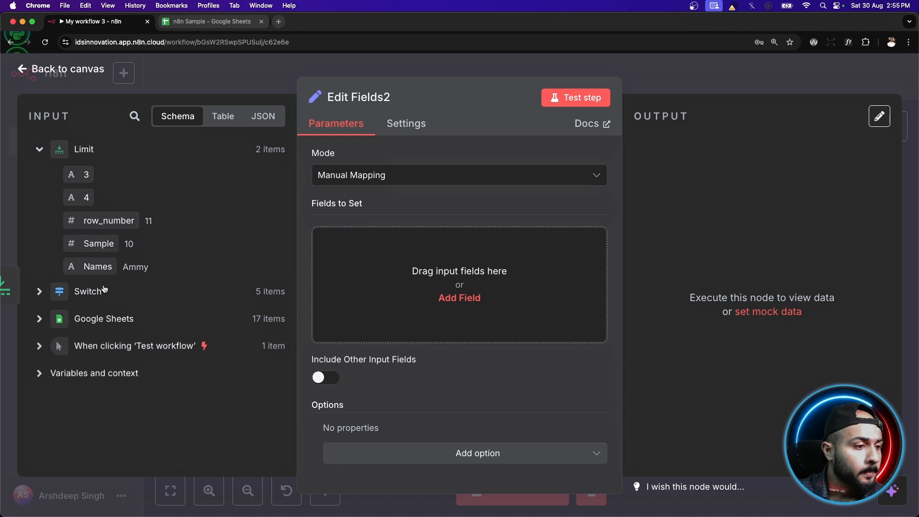
pyautogui.moveTo(103, 269); pyautogui.dragTo(383, 264)
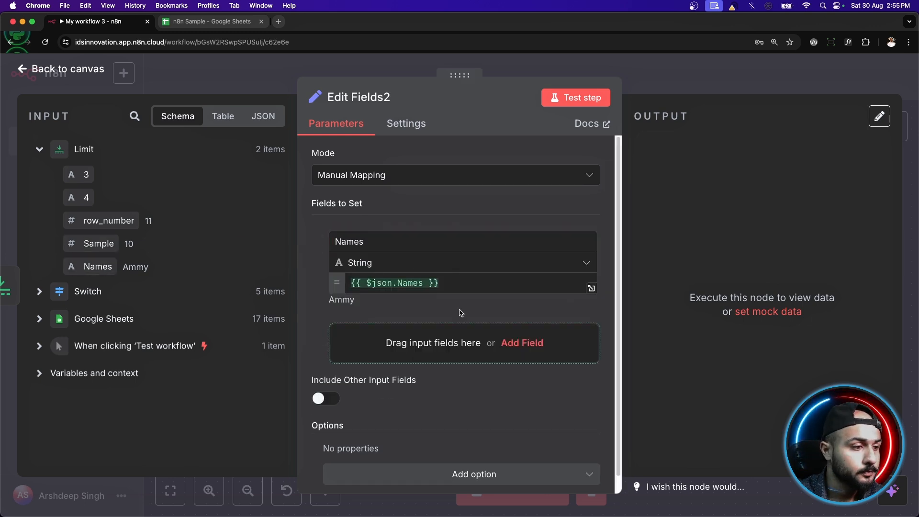
# Extend the Names value expression in Edit Fields2 to {{ $json.Names.split("").join("+") }}.
pyautogui.click(446, 266)
pyautogui.write('.spl')
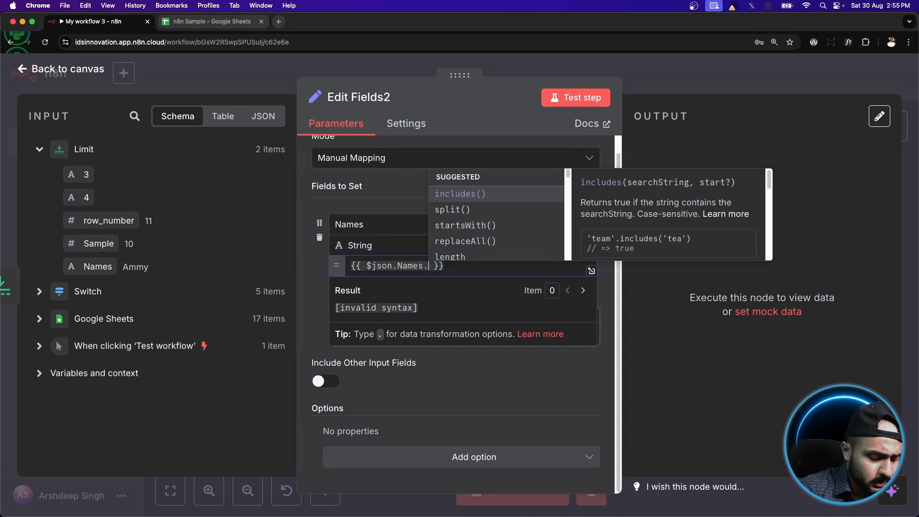
pyautogui.write('it')
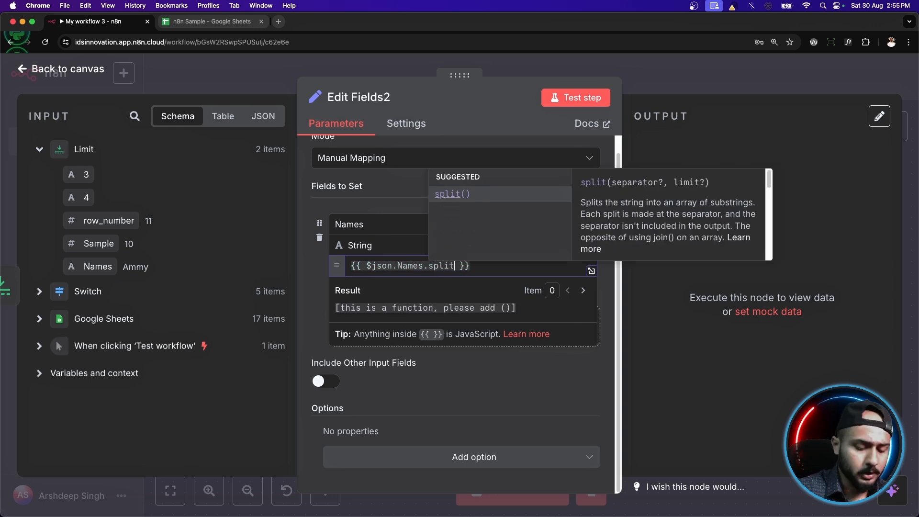
pyautogui.write('("")')
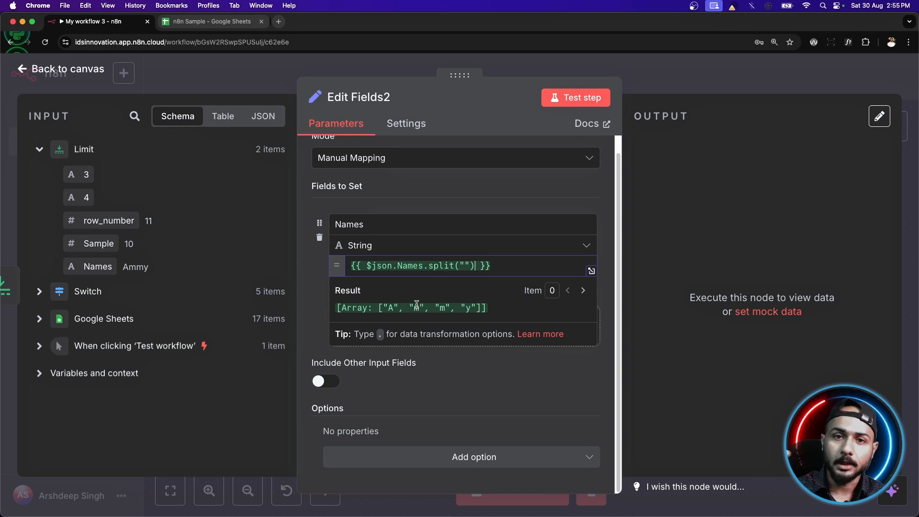
pyautogui.write('.')
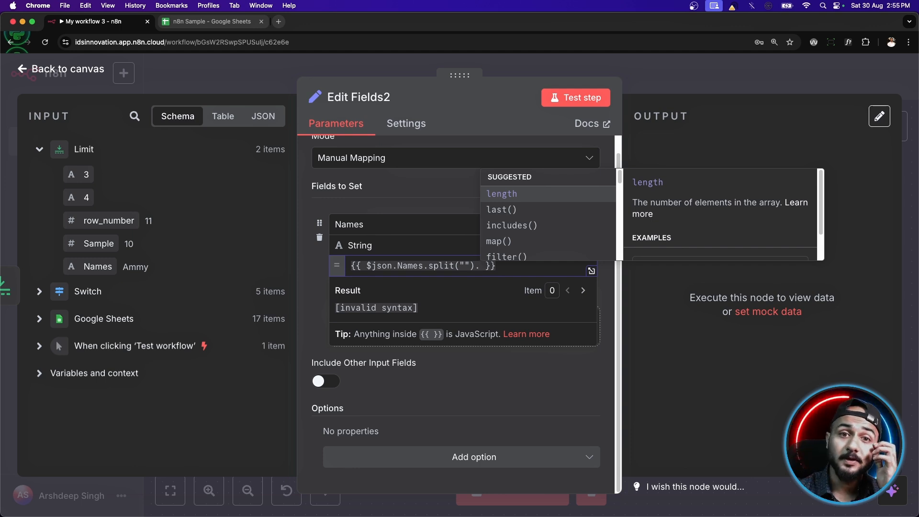
pyautogui.write('join()')
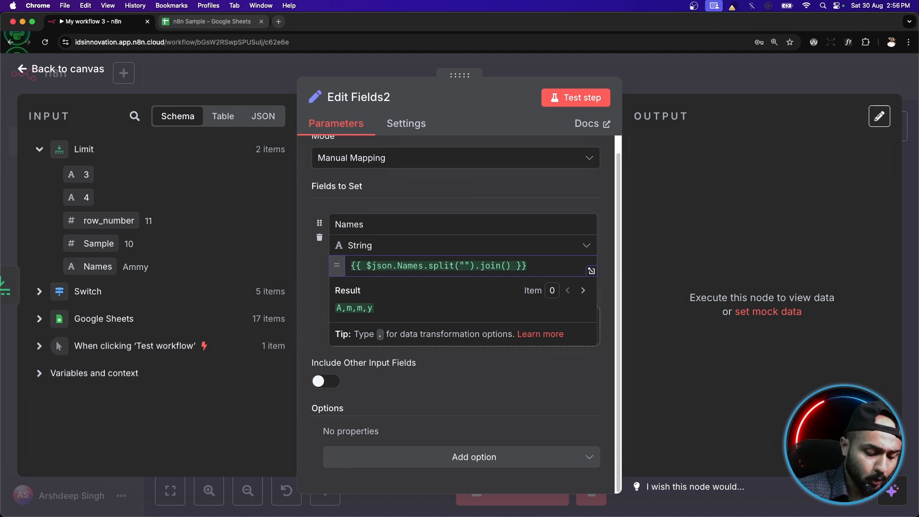
pyautogui.write('"+"')
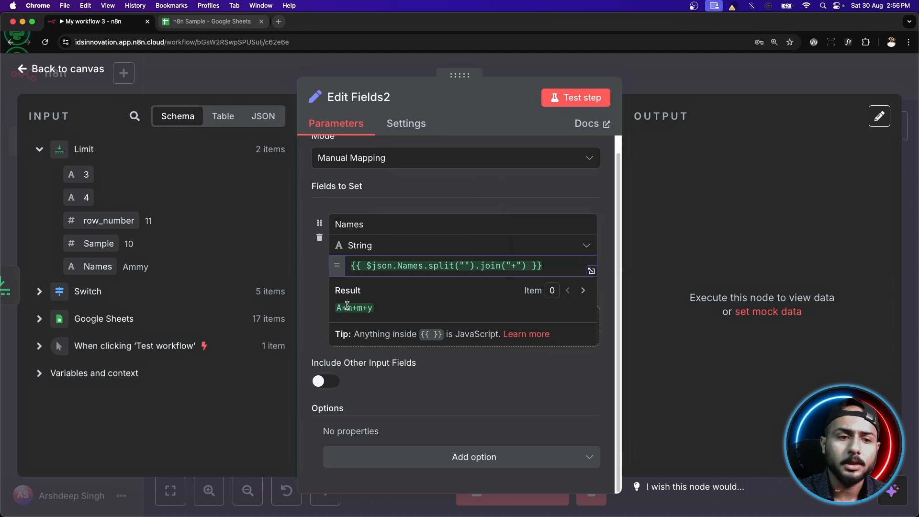
# Test the Edit Fields2 node with the new expression and return to the canvas.
pyautogui.moveTo(337, 308); pyautogui.dragTo(380, 310)
pyautogui.click(390, 308)
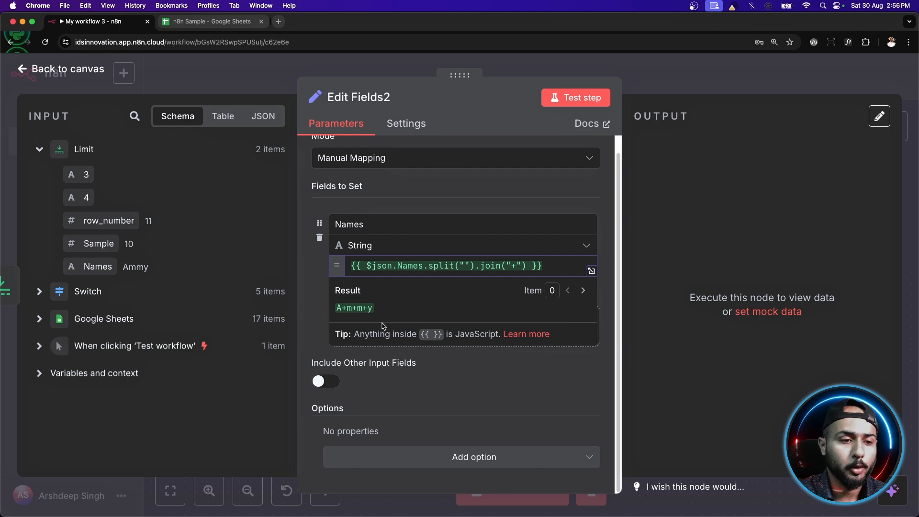
pyautogui.click(571, 100)
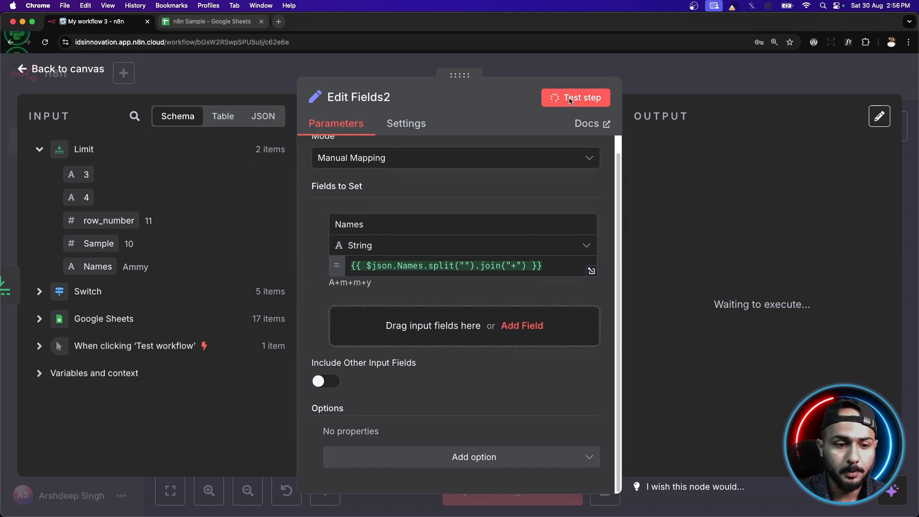
pyautogui.click(72, 71)
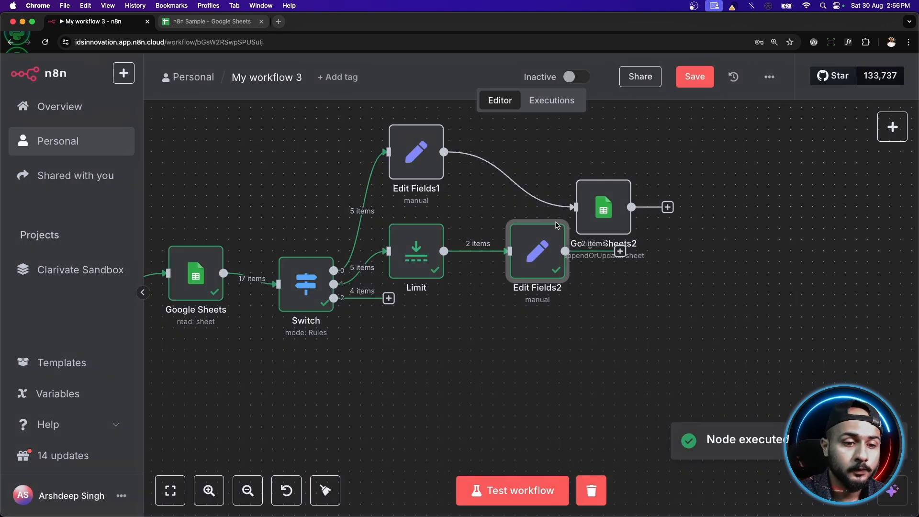
# Connect Edit Fields2's output to the Google Sheets2 node and reposition both nodes so the two branches converge clearly.
pyautogui.moveTo(541, 256); pyautogui.dragTo(497, 333)
pyautogui.moveTo(603, 209); pyautogui.dragTo(648, 185)
pyautogui.moveTo(493, 329); pyautogui.dragTo(620, 185)
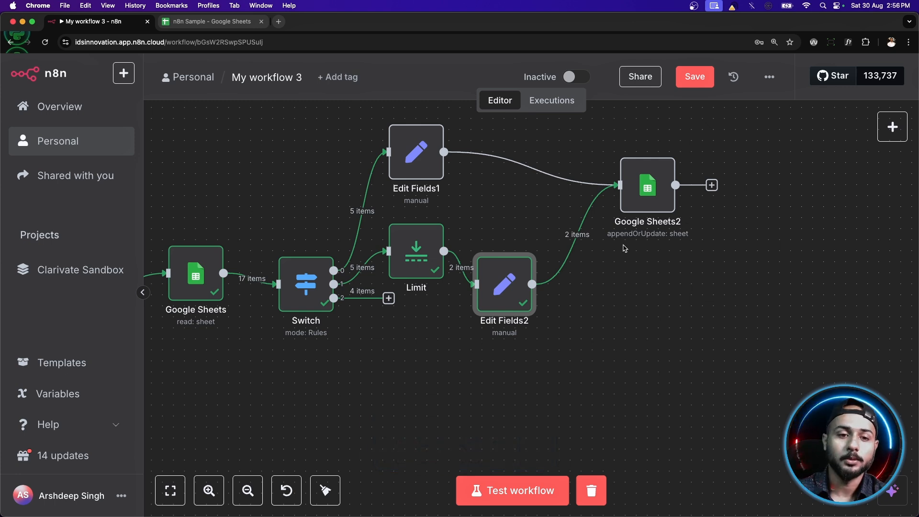
pyautogui.moveTo(633, 209)
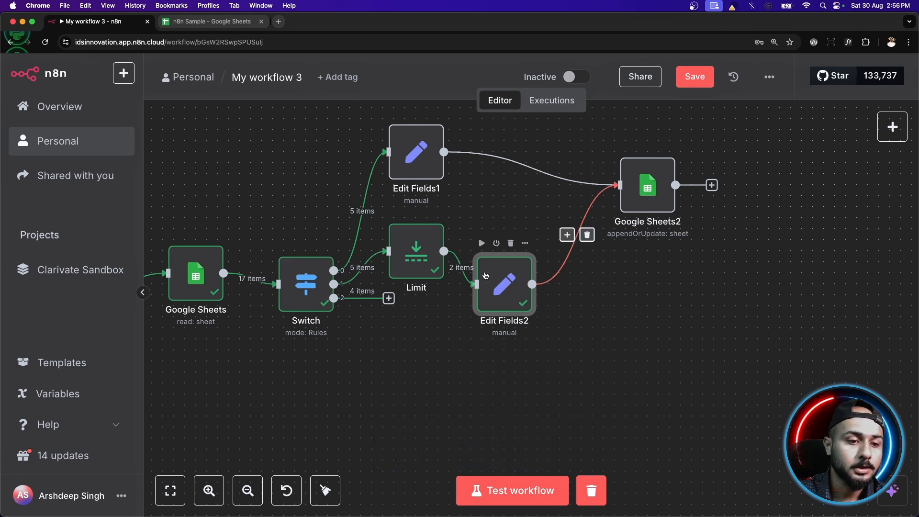
pyautogui.moveTo(507, 280); pyautogui.dragTo(518, 258)
pyautogui.click(428, 254)
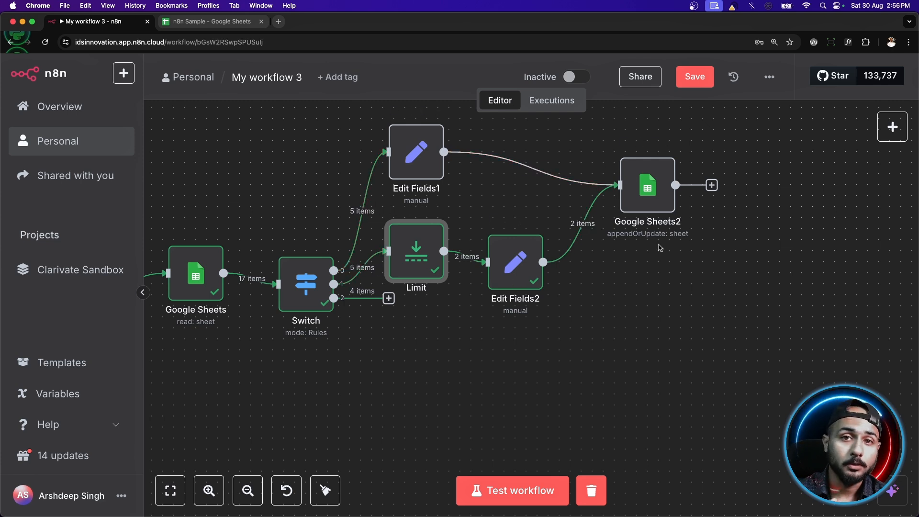
# Review the Google Sheets2 node's matching column and the expressions sent for Sample and Names, then return to the canvas.
pyautogui.doubleClick(654, 191)
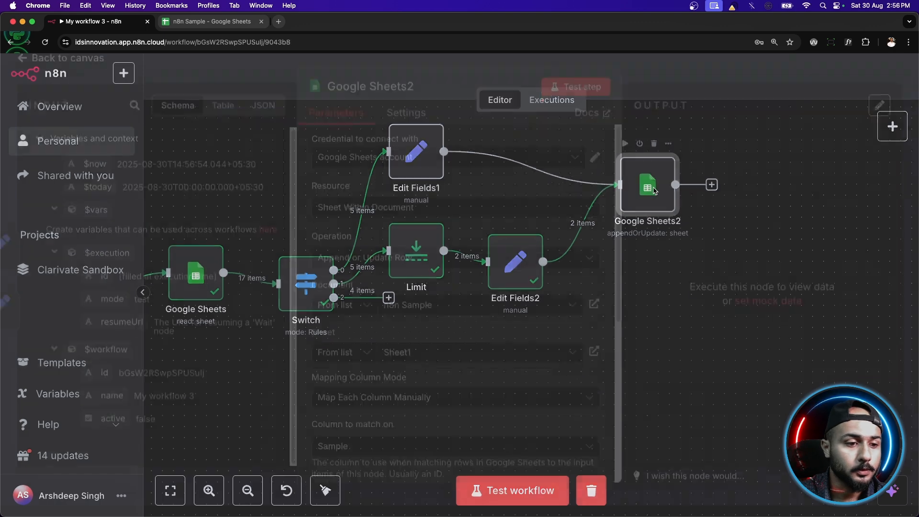
pyautogui.scroll(-2, 457, 264)
pyautogui.scroll(-5, 457, 265)
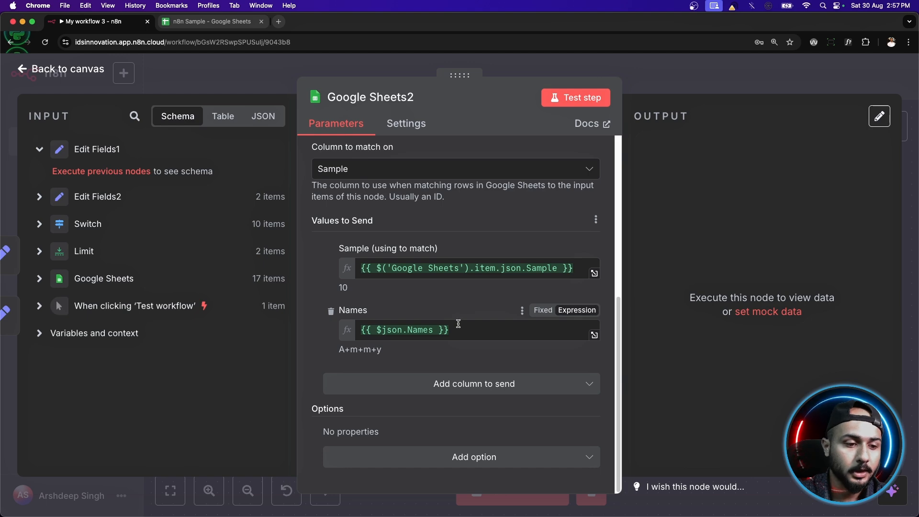
pyautogui.click(93, 72)
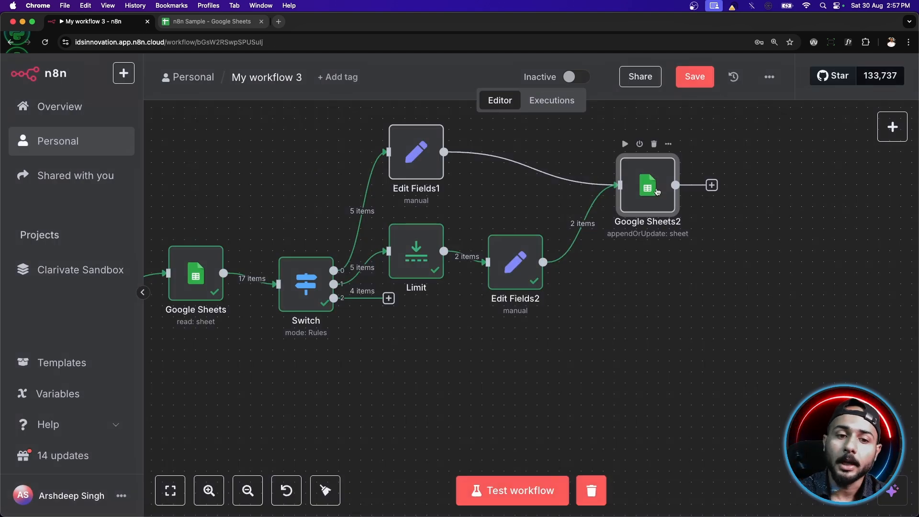
pyautogui.doubleClick(657, 191)
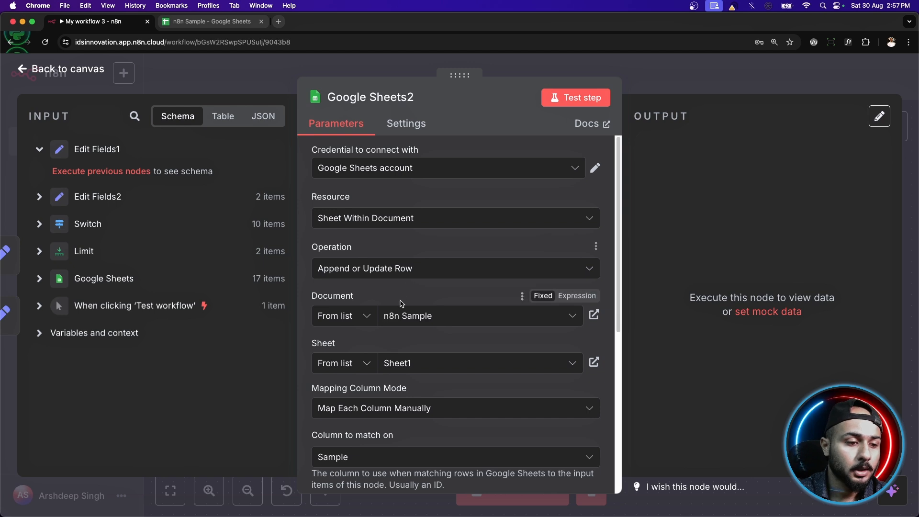
pyautogui.scroll(-10, 401, 312)
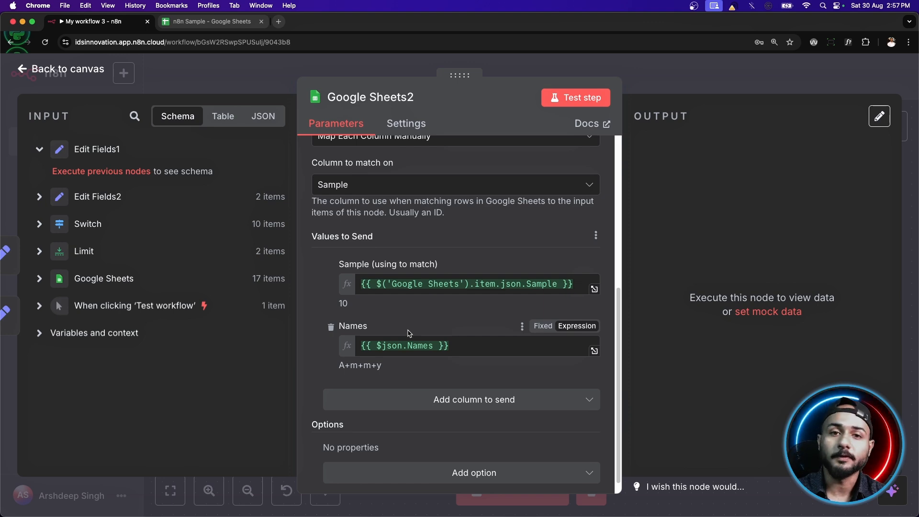
pyautogui.press('Escape')
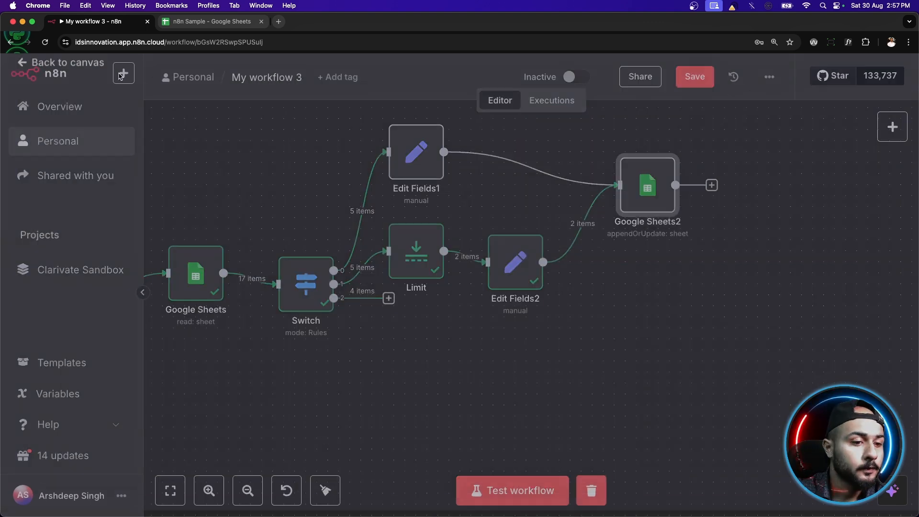
# Run the whole workflow, check the updated names in the n8n Sample spreadsheet, and return to the workflow.
pyautogui.press('super+Return')
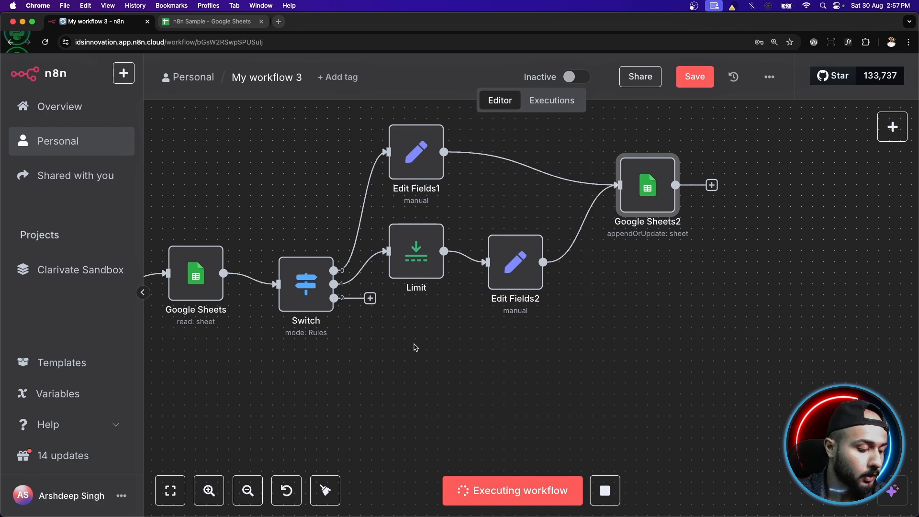
pyautogui.scroll(-1, 439, 328)
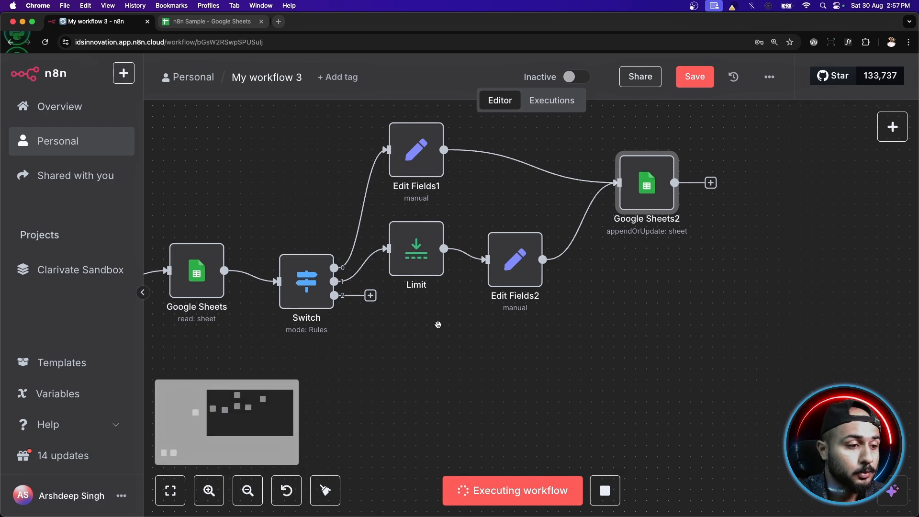
pyautogui.scroll(-2, 439, 328)
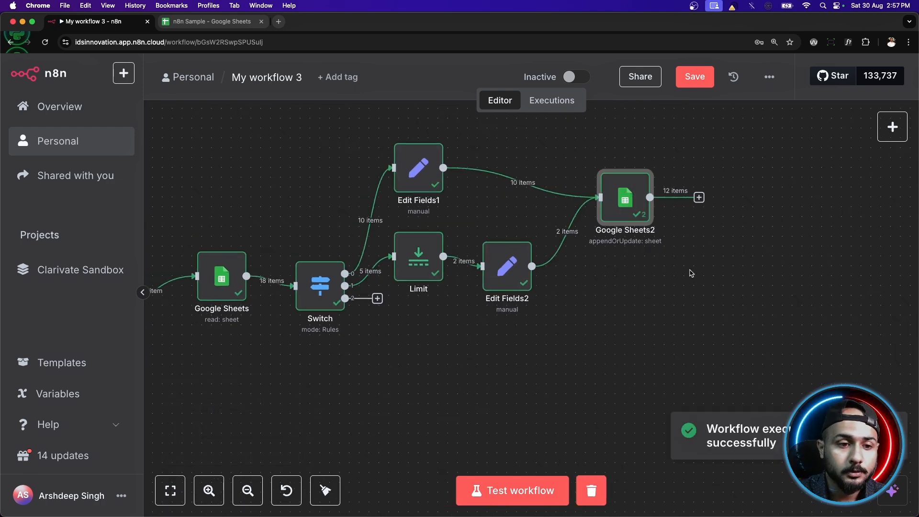
pyautogui.click(215, 22)
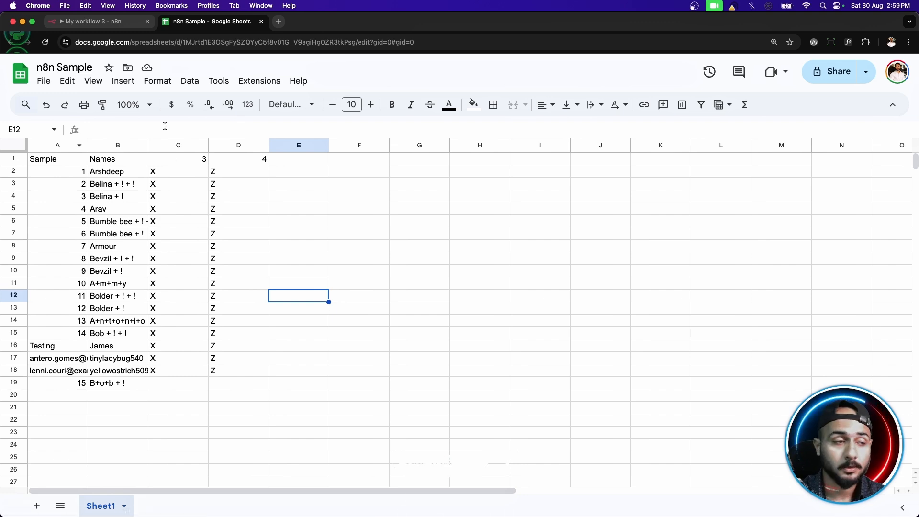
pyautogui.click(102, 22)
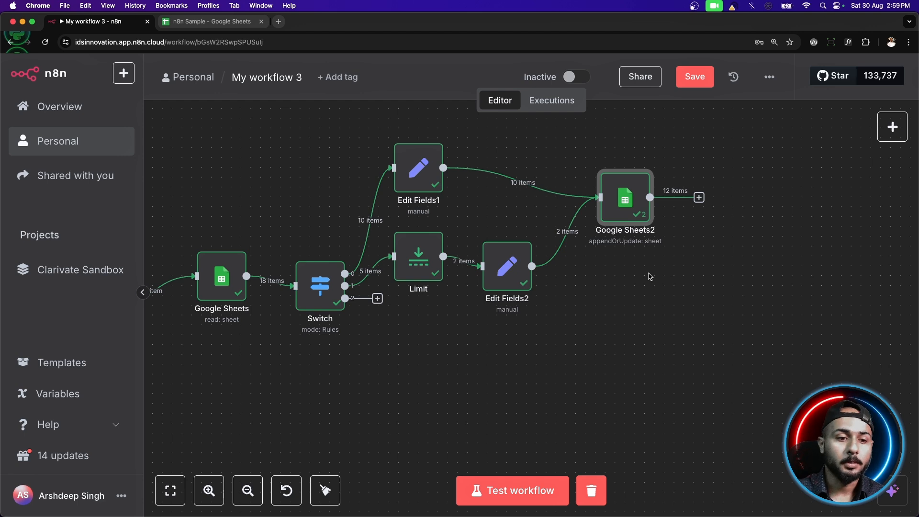